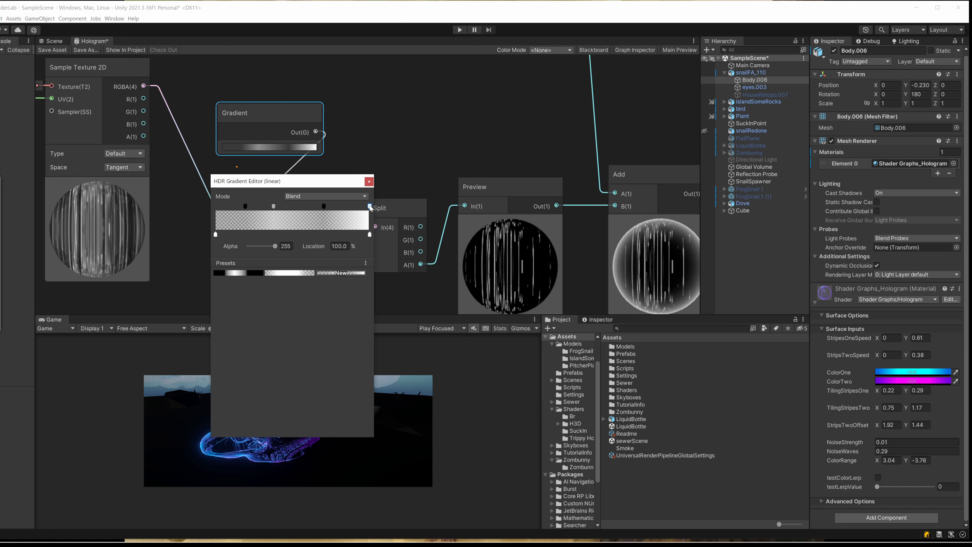
- Reposition the alpha keys along the Gradient node's ramp to change how the stripes fade in
{"action": "left_click_drag", "start_coordinate": [370, 207], "coordinate": [306, 207]}
{"action": "left_click_drag", "start_coordinate": [301, 207], "coordinate": [363, 207]}
{"action": "left_click_drag", "start_coordinate": [279, 207], "coordinate": [322, 208]}
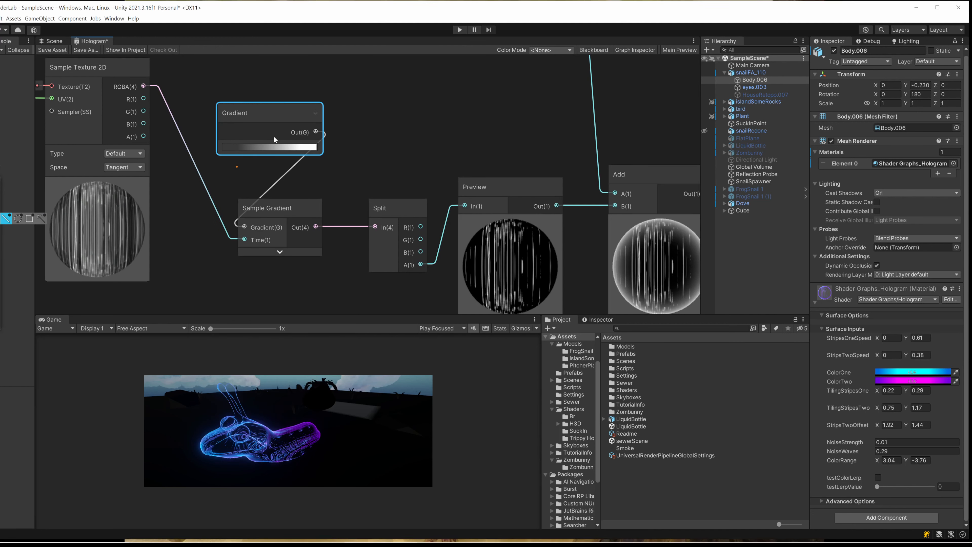
- Set the Gradient node's color key at location 0 to red, RGB 150, 22, 22
{"action": "left_click", "coordinate": [266, 150]}
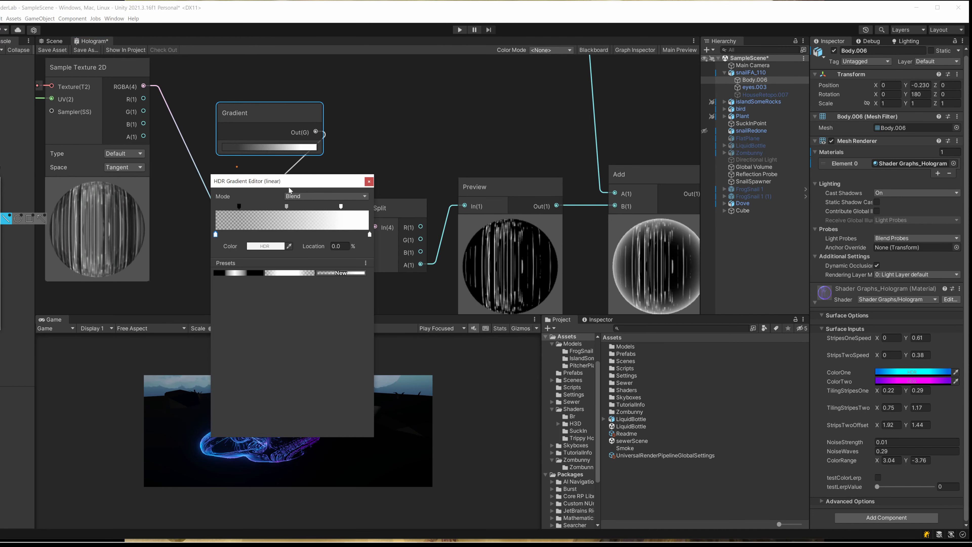
{"action": "left_click", "coordinate": [238, 207]}
{"action": "left_click", "coordinate": [215, 234]}
{"action": "left_click", "coordinate": [265, 246]}
{"action": "mouse_move", "coordinate": [298, 310]}
{"action": "left_mouse_down"}
{"action": "mouse_move", "coordinate": [284, 307]}
{"action": "mouse_move", "coordinate": [325, 304]}
{"action": "mouse_move", "coordinate": [332, 315]}
{"action": "left_mouse_up"}
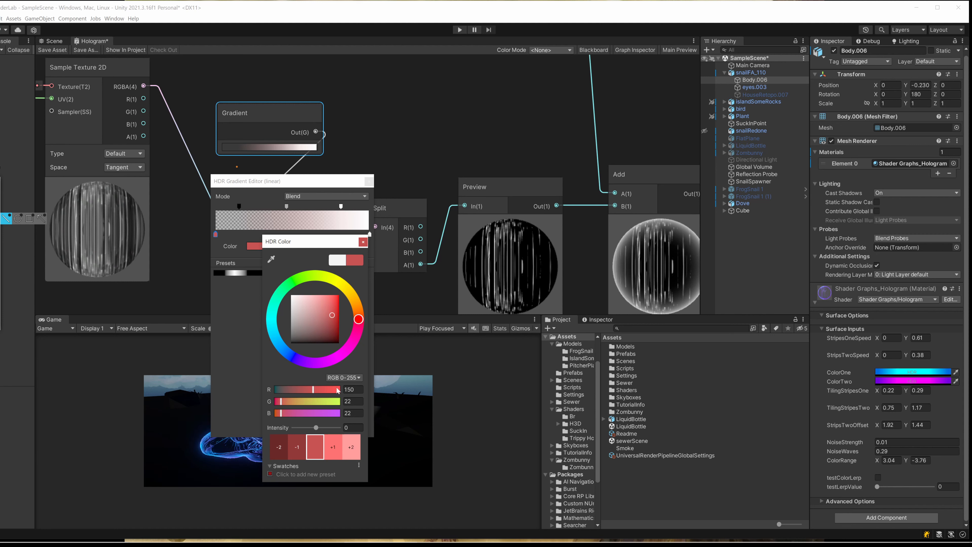
{"action": "left_click", "coordinate": [362, 241]}
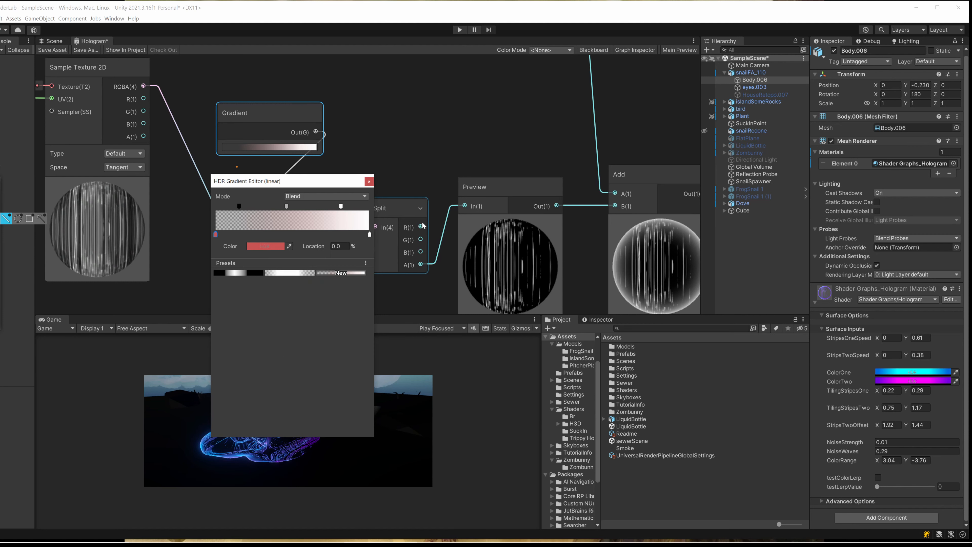
- Try an alpha of 66 on the gradient's alpha key at 15.3% and close the gradient editor
{"action": "left_click_drag", "start_coordinate": [309, 183], "coordinate": [262, 198]}
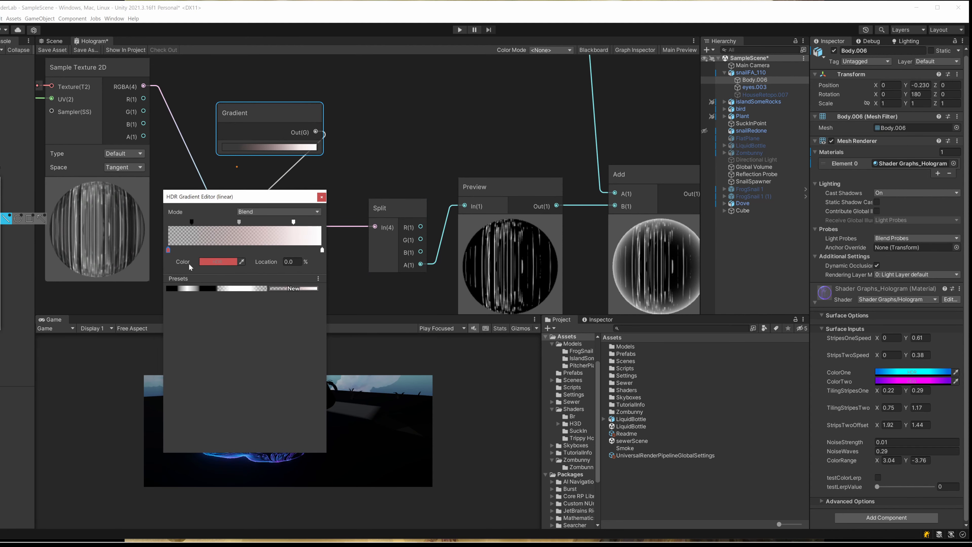
{"action": "left_click", "coordinate": [191, 222]}
{"action": "left_click_drag", "start_coordinate": [203, 261], "coordinate": [210, 263]}
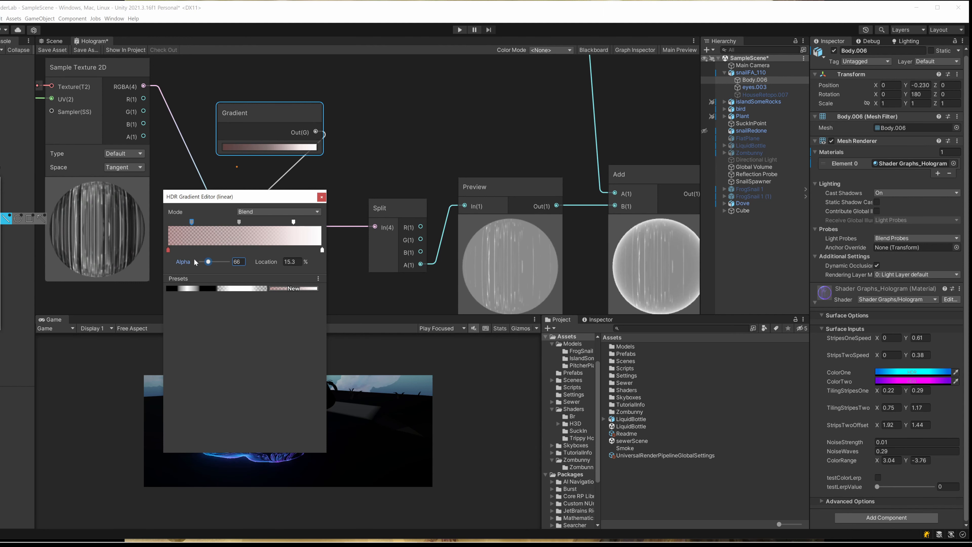
{"action": "left_click", "coordinate": [322, 196]}
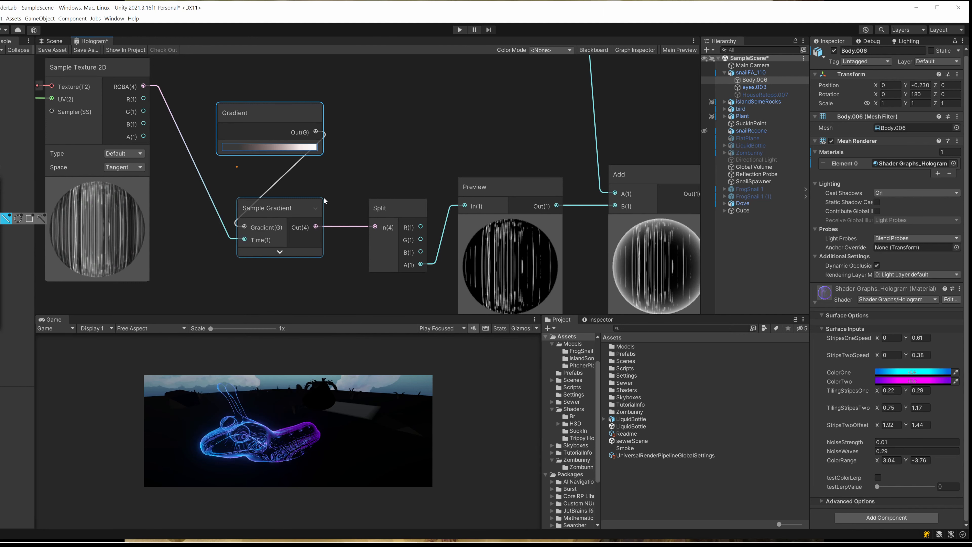
- Examine how the Gradient, Sample Gradient and Split nodes feed the stripes' Preview and Add nodes
{"action": "left_click", "coordinate": [287, 210]}
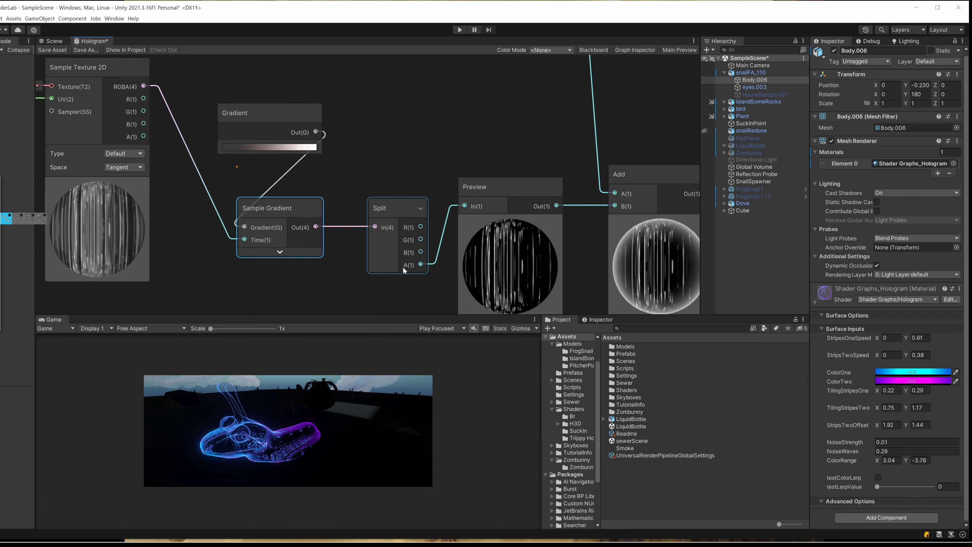
{"action": "scroll", "coordinate": [420, 264], "scroll_direction": "down", "scroll_amount": 2}
{"action": "middle_click_drag", "start_coordinate": [431, 264], "coordinate": [355, 224]}
{"action": "scroll", "coordinate": [353, 179], "scroll_direction": "down", "scroll_amount": 1}
{"action": "scroll", "coordinate": [356, 252], "scroll_direction": "down", "scroll_amount": 2}
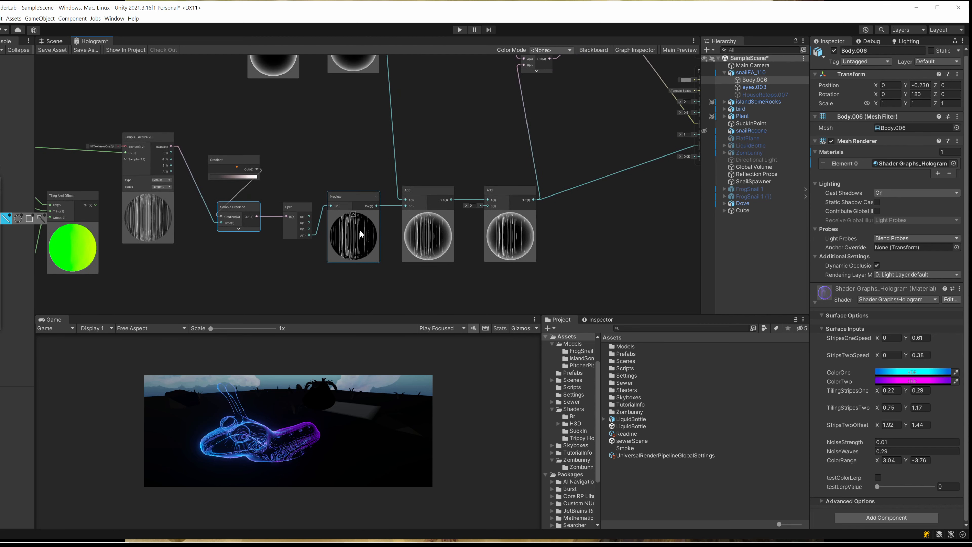
{"action": "left_click_drag", "start_coordinate": [315, 140], "coordinate": [212, 271]}
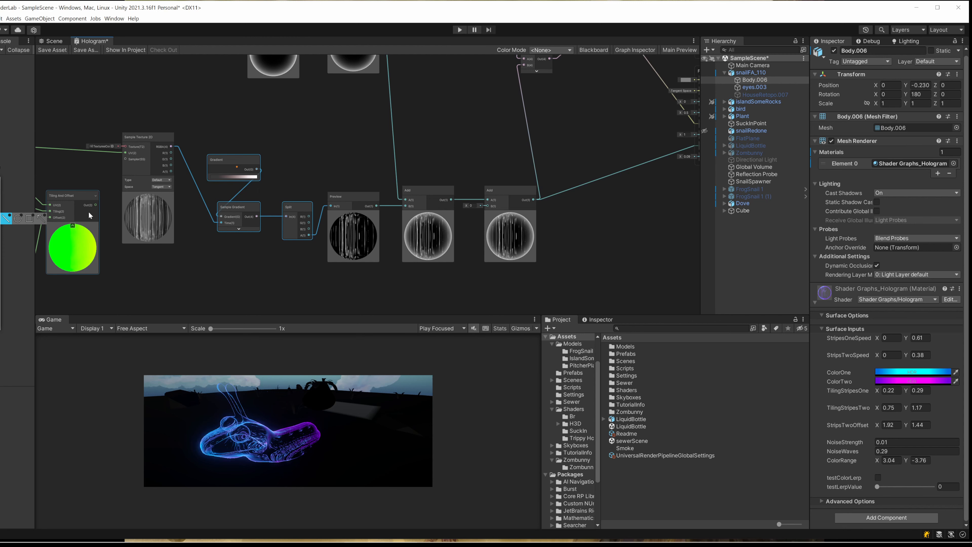
{"action": "middle_click_drag", "start_coordinate": [366, 169], "coordinate": [326, 198]}
{"action": "middle_click_drag", "start_coordinate": [368, 169], "coordinate": [338, 199]}
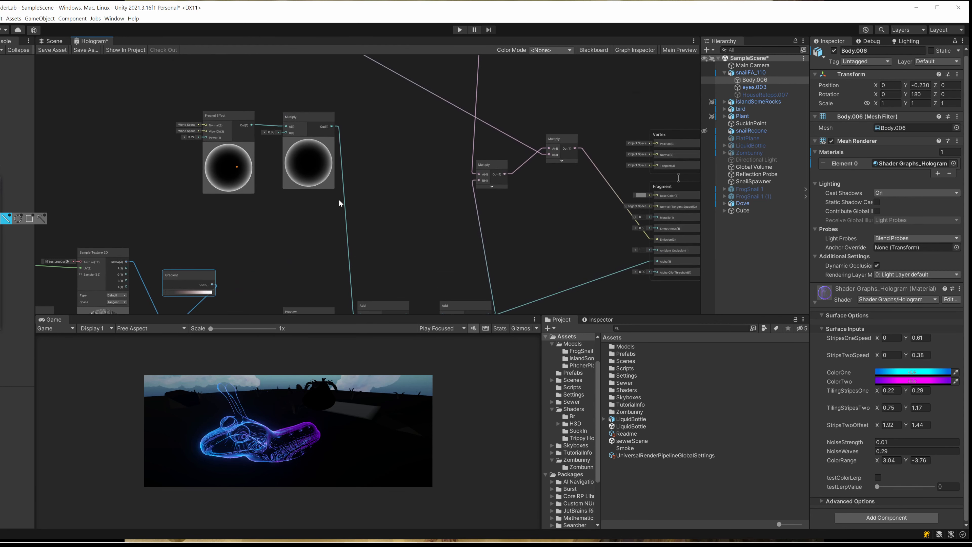
- Inspect the Fresnel Effect node, its Power input and the Multiply node it feeds
{"action": "left_click", "coordinate": [223, 114]}
{"action": "scroll", "coordinate": [269, 164], "scroll_direction": "up", "scroll_amount": 2}
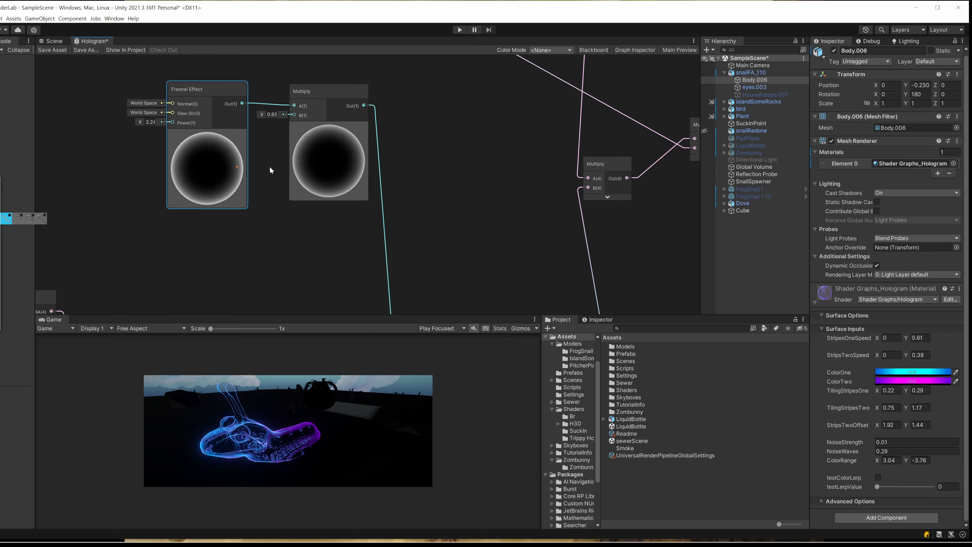
{"action": "scroll", "coordinate": [269, 166], "scroll_direction": "down", "scroll_amount": 2}
{"action": "scroll", "coordinate": [235, 157], "scroll_direction": "up", "scroll_amount": 1}
{"action": "scroll", "coordinate": [205, 167], "scroll_direction": "up", "scroll_amount": 2}
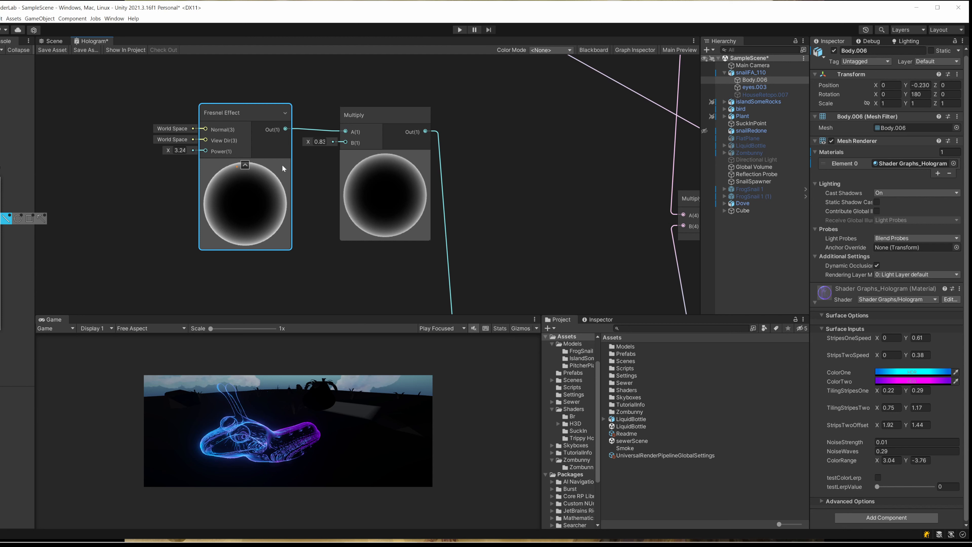
{"action": "left_click", "coordinate": [180, 150]}
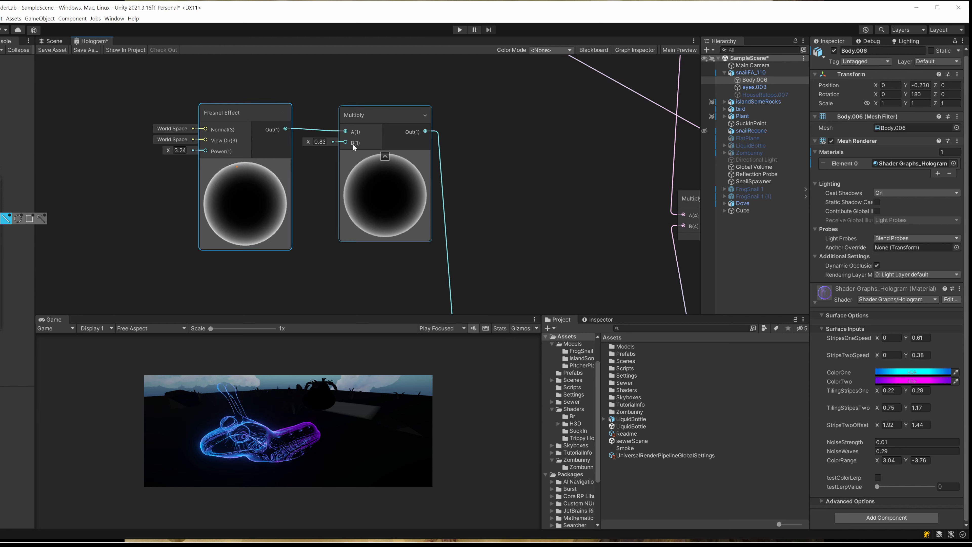
{"action": "scroll", "coordinate": [254, 207], "scroll_direction": "up", "scroll_amount": 3}
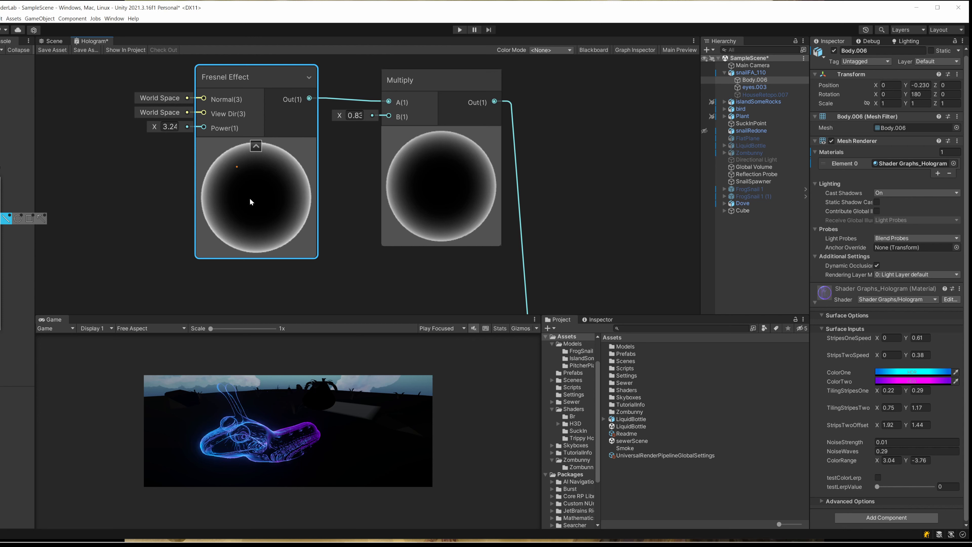
{"action": "scroll", "coordinate": [303, 211], "scroll_direction": "down", "scroll_amount": 1}
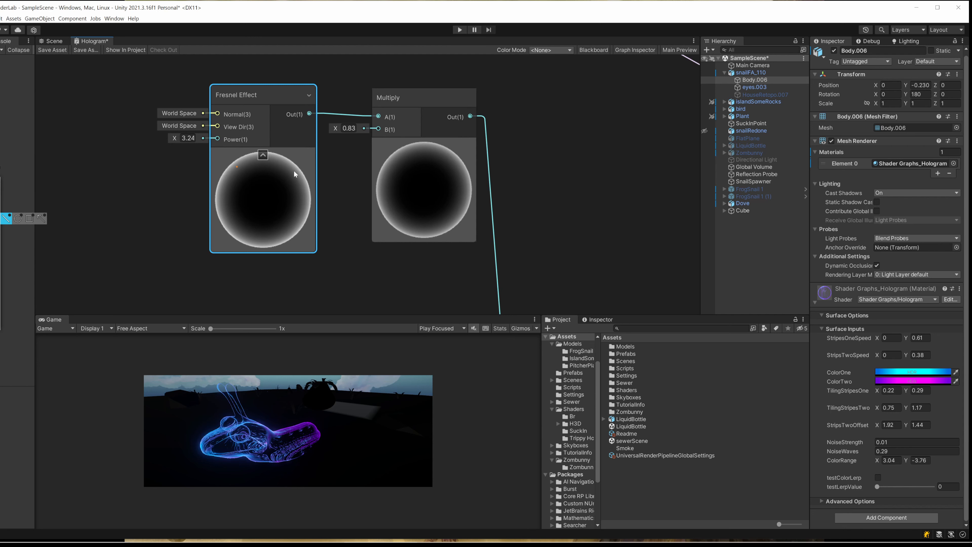
{"action": "scroll", "coordinate": [302, 163], "scroll_direction": "down", "scroll_amount": 1}
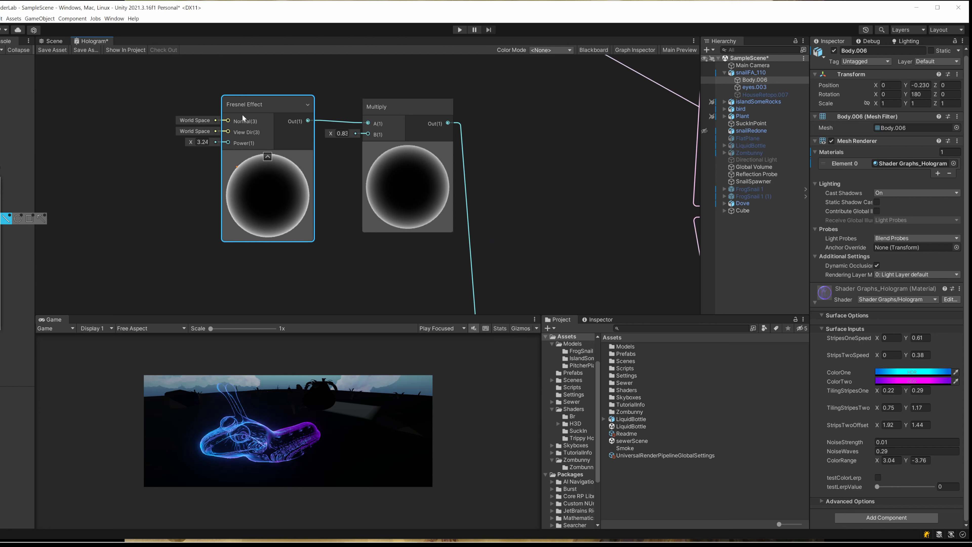
{"action": "scroll", "coordinate": [292, 233], "scroll_direction": "down", "scroll_amount": 1}
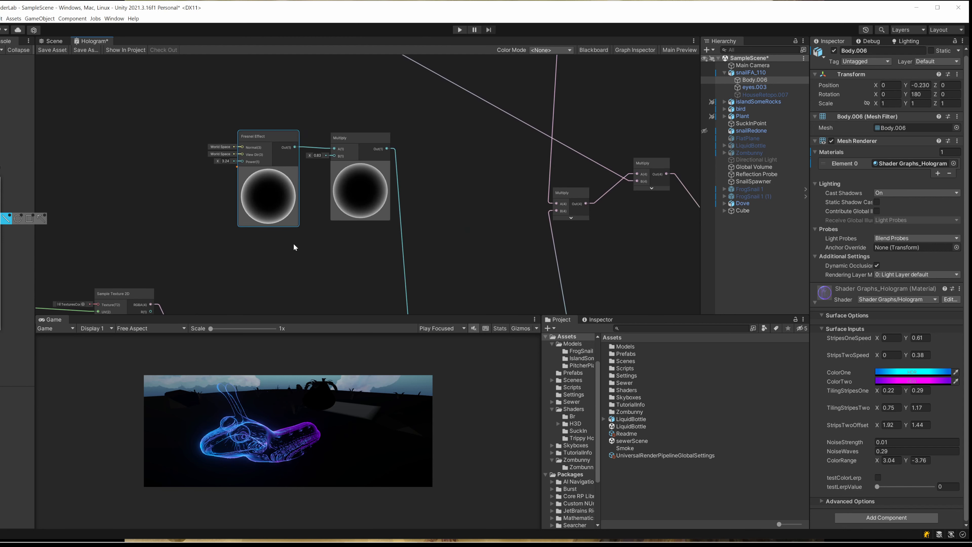
- Set the Fresnel Effect node's Power to 4.02
{"action": "scroll", "coordinate": [293, 242], "scroll_direction": "up", "scroll_amount": 1}
{"action": "left_click_drag", "start_coordinate": [184, 126], "coordinate": [206, 137]}
{"action": "scroll", "coordinate": [328, 270], "scroll_direction": "down", "scroll_amount": 1}
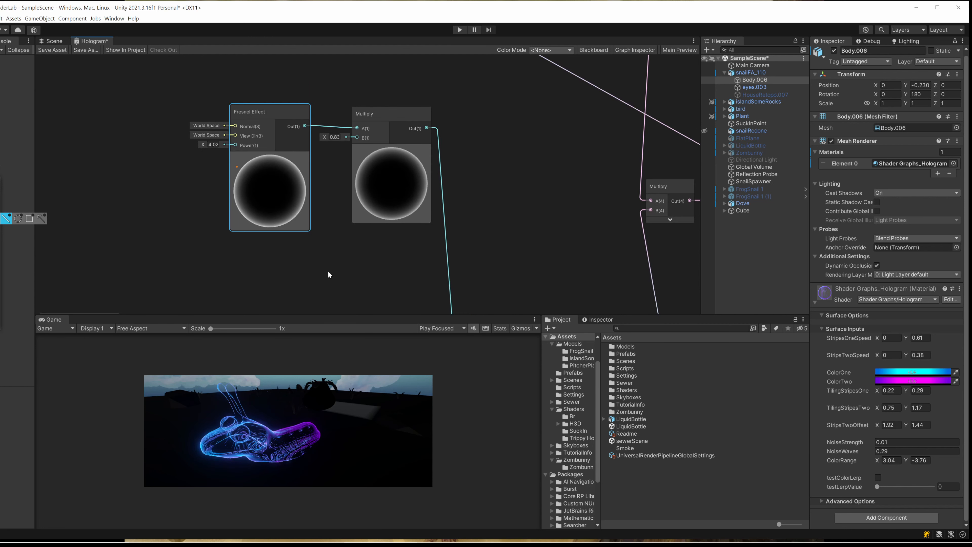
- Set the B input of the Multiply node after the Fresnel Effect to 0 and save the shader graph
{"action": "scroll", "coordinate": [319, 246], "scroll_direction": "up", "scroll_amount": 2}
{"action": "middle_click_drag", "start_coordinate": [355, 245], "coordinate": [309, 263]}
{"action": "left_click", "coordinate": [296, 117]}
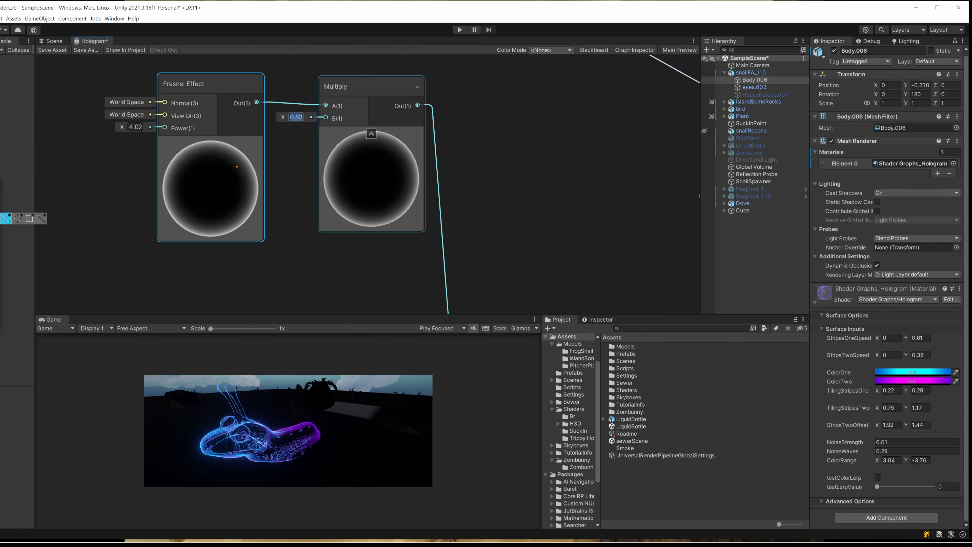
{"action": "type", "text": "0"}
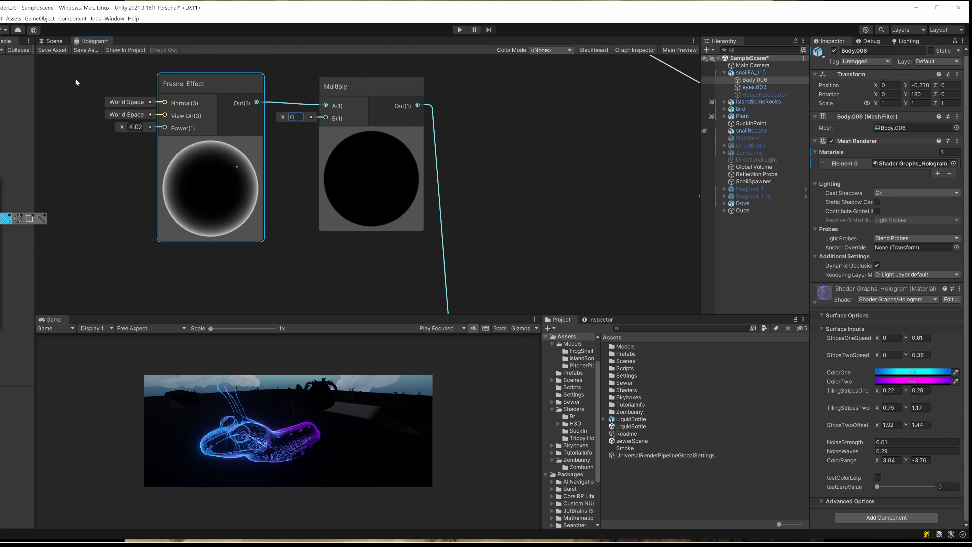
{"action": "left_click", "coordinate": [45, 51]}
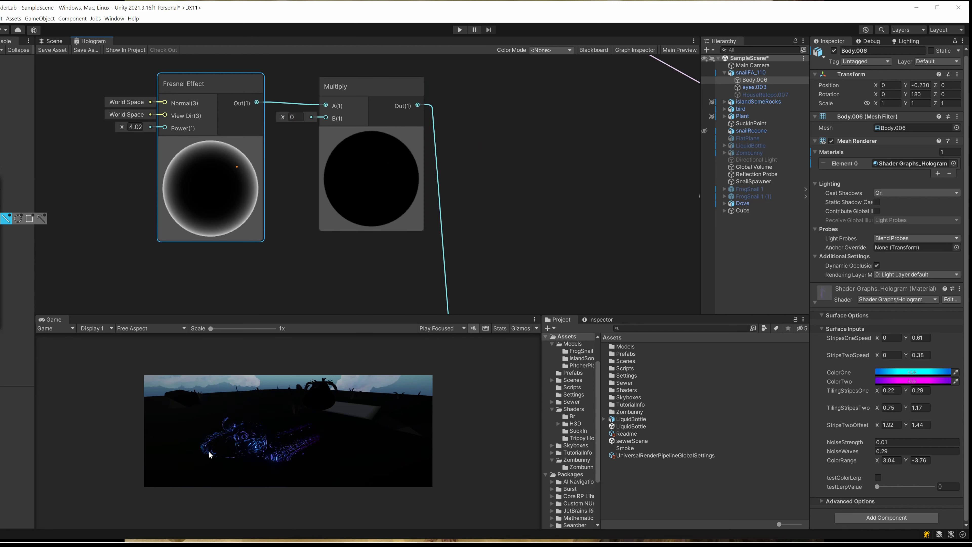
- Set the B input of the Fresnel's Multiply node to 0.72 and save the shader graph
{"action": "left_click_drag", "start_coordinate": [282, 118], "coordinate": [293, 118]}
{"action": "left_click", "coordinate": [52, 50]}
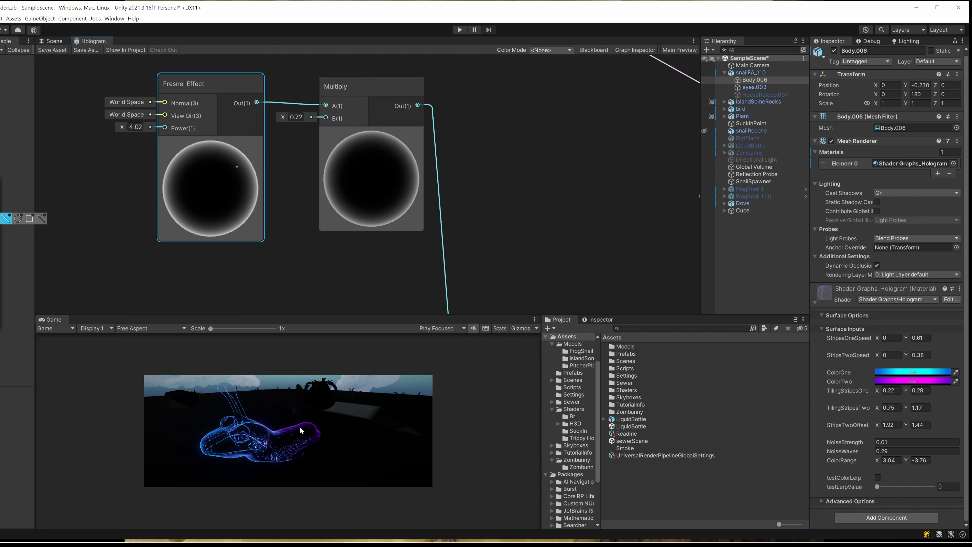
- Maximize the Hologram graph and connect the Tiling And Offset output to the UV input of the stripes' Sample Texture 2D node
{"action": "scroll", "coordinate": [386, 224], "scroll_direction": "down", "scroll_amount": 10}
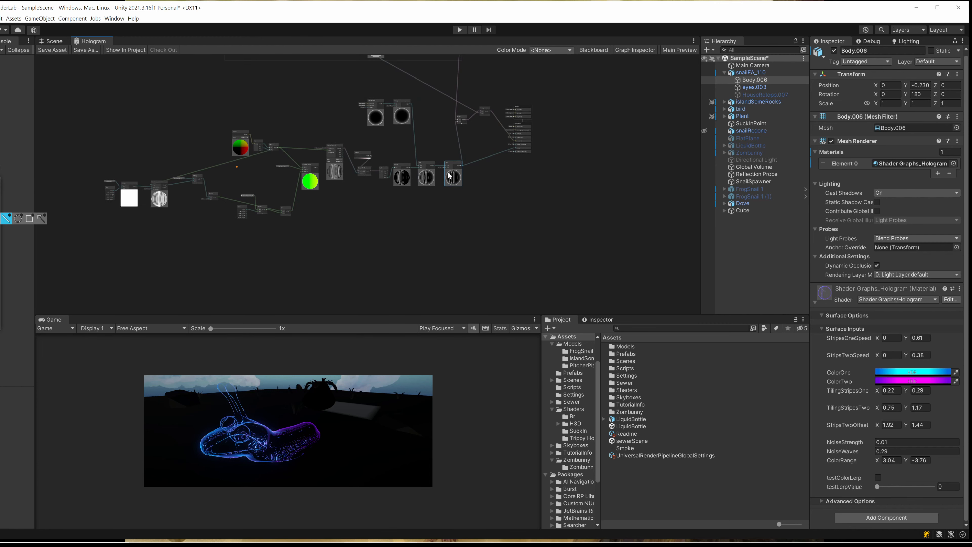
{"action": "scroll", "coordinate": [465, 166], "scroll_direction": "up", "scroll_amount": 3}
{"action": "middle_click_drag", "start_coordinate": [437, 185], "coordinate": [368, 242]}
{"action": "middle_click_drag", "start_coordinate": [235, 236], "coordinate": [349, 216]}
{"action": "double_click", "coordinate": [93, 41]}
{"action": "scroll", "coordinate": [230, 199], "scroll_direction": "up", "scroll_amount": 7}
{"action": "left_click_drag", "start_coordinate": [413, 248], "coordinate": [464, 157]}
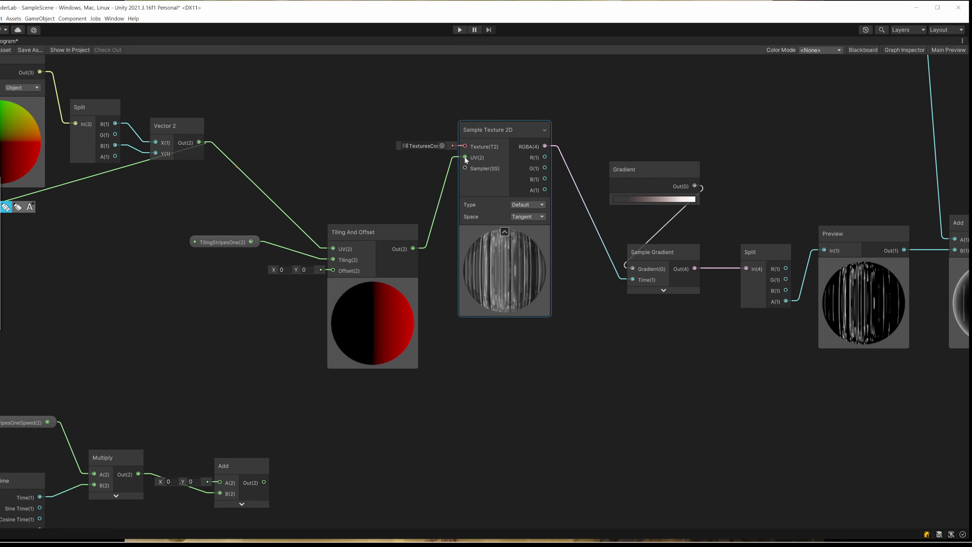
- Shift the TilingStripesOne node slightly away from Tiling And Offset and examine the StripesOneSpeed and Time nodes feeding the Multiply and Add
{"action": "left_click_drag", "start_coordinate": [231, 243], "coordinate": [219, 251]}
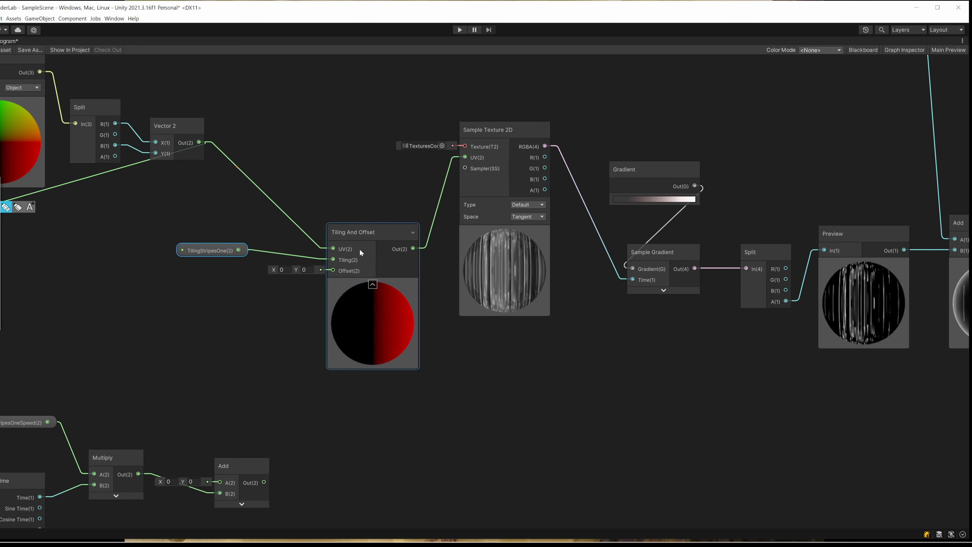
{"action": "mouse_move", "coordinate": [297, 269]}
{"action": "left_mouse_down"}
{"action": "mouse_move", "coordinate": [285, 269]}
{"action": "mouse_move", "coordinate": [296, 269]}
{"action": "left_mouse_up"}
{"action": "middle_click_drag", "start_coordinate": [153, 402], "coordinate": [293, 248]}
{"action": "scroll", "coordinate": [191, 287], "scroll_direction": "up", "scroll_amount": 2}
{"action": "left_click", "coordinate": [147, 262]}
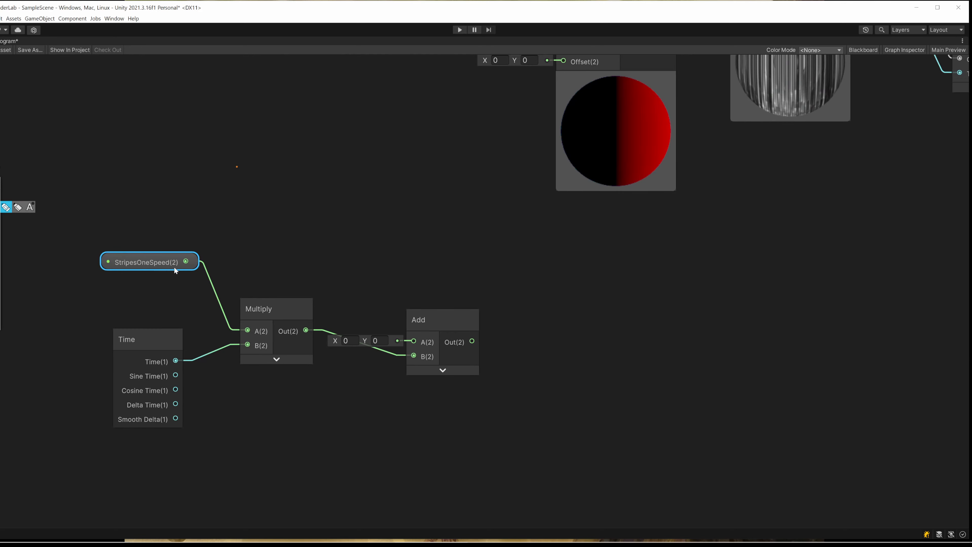
{"action": "scroll", "coordinate": [293, 252], "scroll_direction": "down", "scroll_amount": 2}
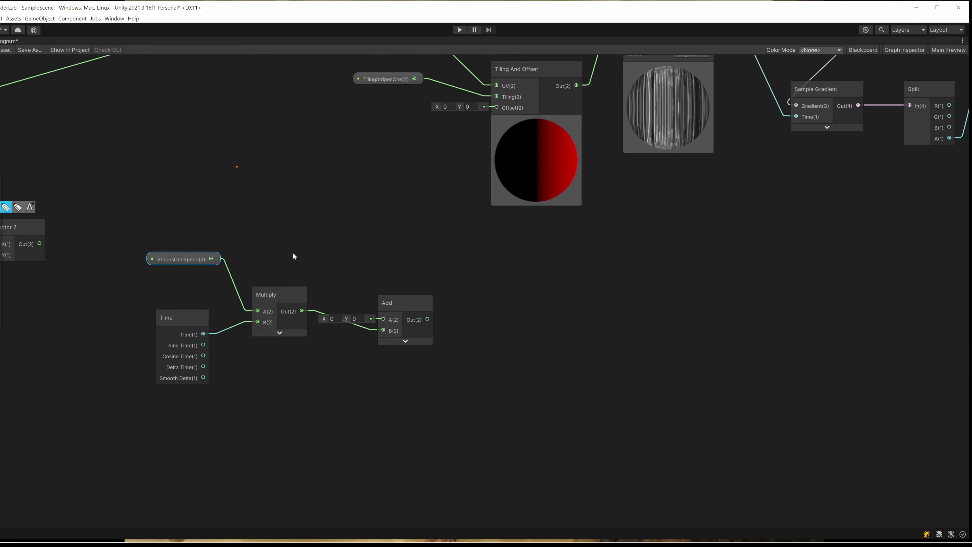
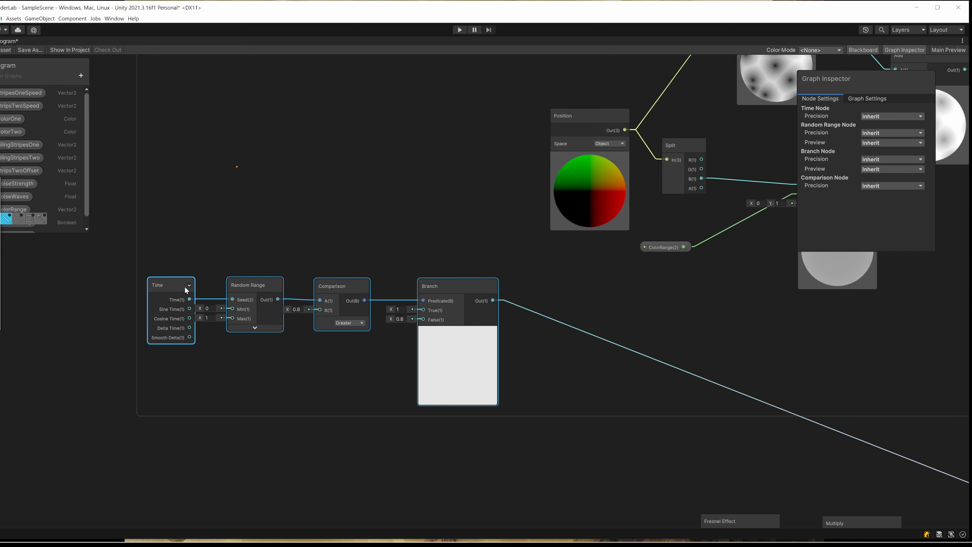
- Examine the Time, Random Range, Comparison and Branch chain and trace the Branch output to the Multiply node that feeds Emission
{"action": "scroll", "coordinate": [264, 338], "scroll_direction": "up", "scroll_amount": 2}
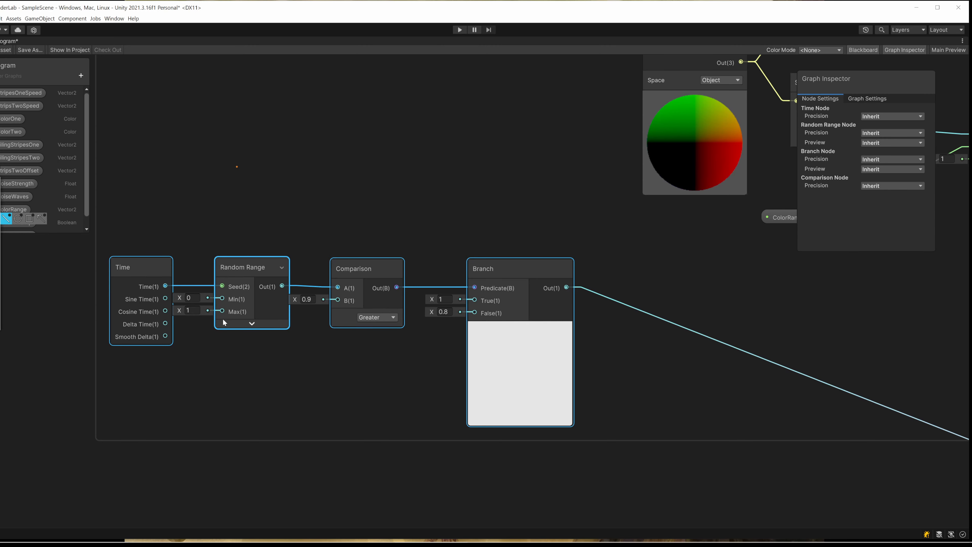
{"action": "middle_click_drag", "start_coordinate": [355, 266], "coordinate": [259, 280]}
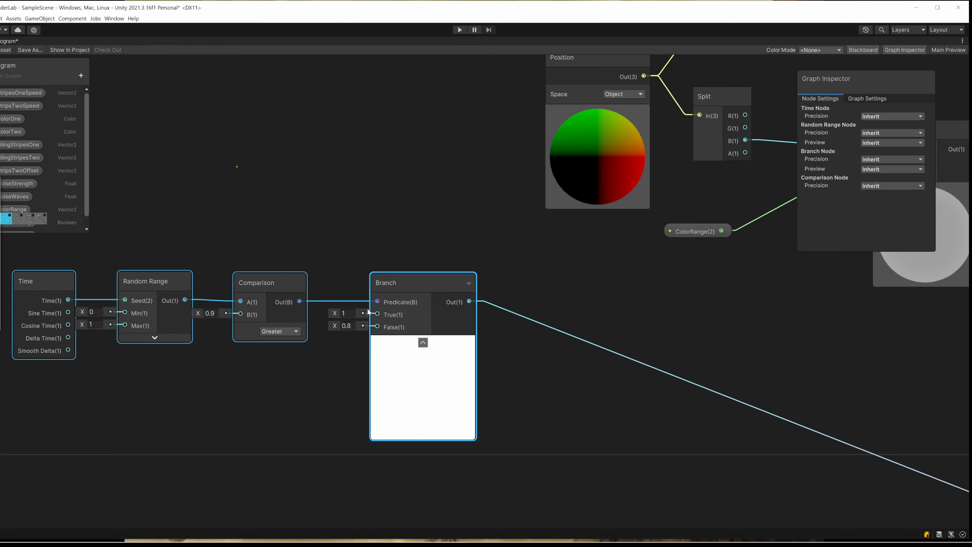
{"action": "left_click", "coordinate": [346, 313]}
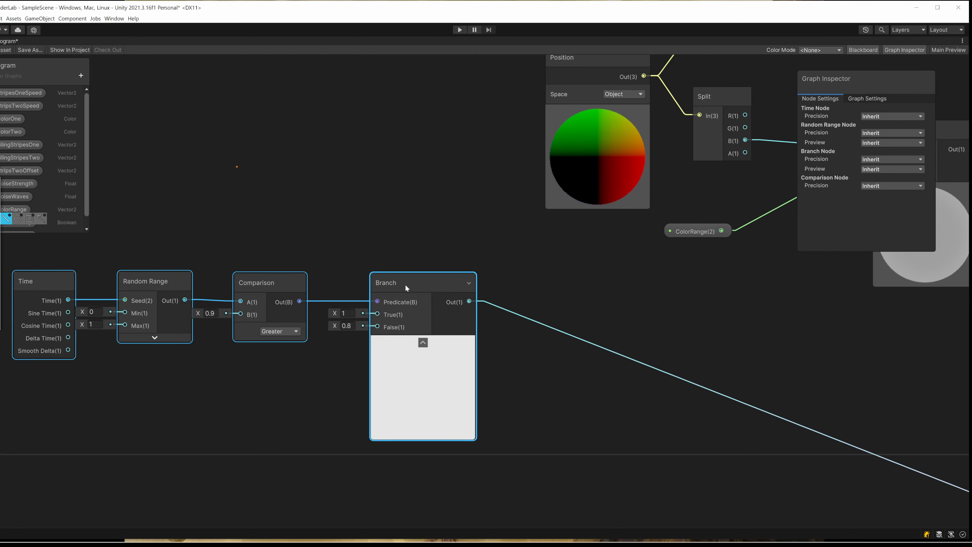
{"action": "scroll", "coordinate": [331, 326], "scroll_direction": "down", "scroll_amount": 2}
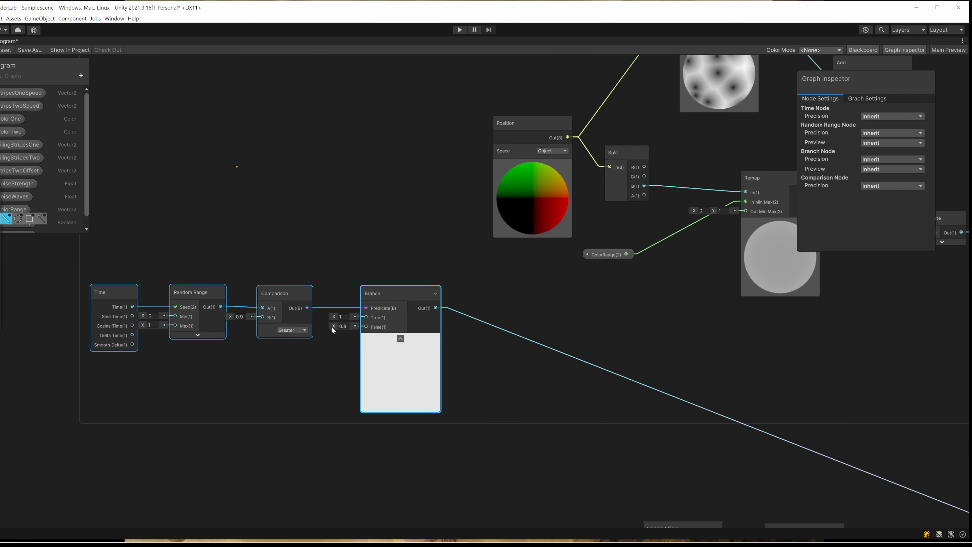
{"action": "middle_click_drag", "start_coordinate": [587, 413], "coordinate": [393, 311]}
{"action": "key", "text": "f"}
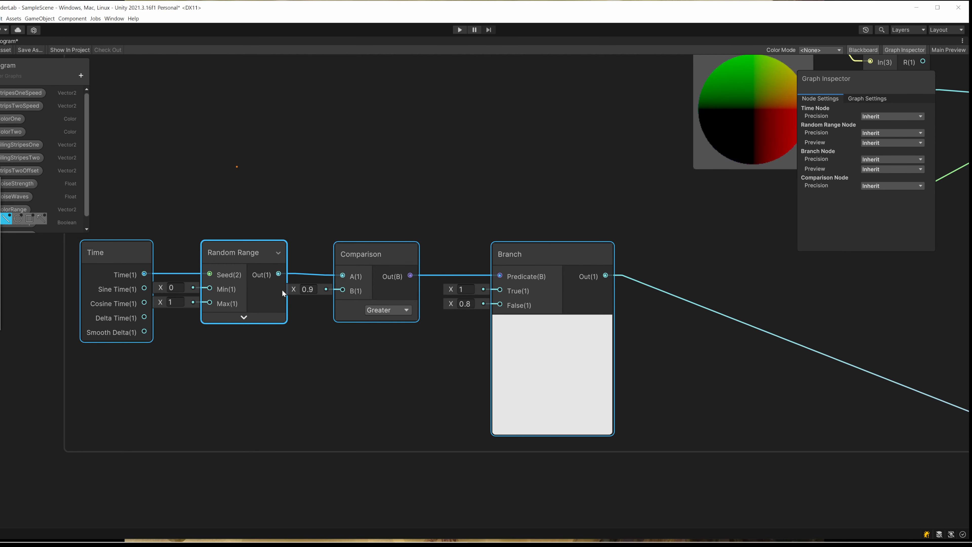
{"action": "scroll", "coordinate": [281, 291], "scroll_direction": "down", "scroll_amount": 1}
{"action": "scroll", "coordinate": [470, 292], "scroll_direction": "down", "scroll_amount": 3}
{"action": "middle_click_drag", "start_coordinate": [509, 249], "coordinate": [258, 310]}
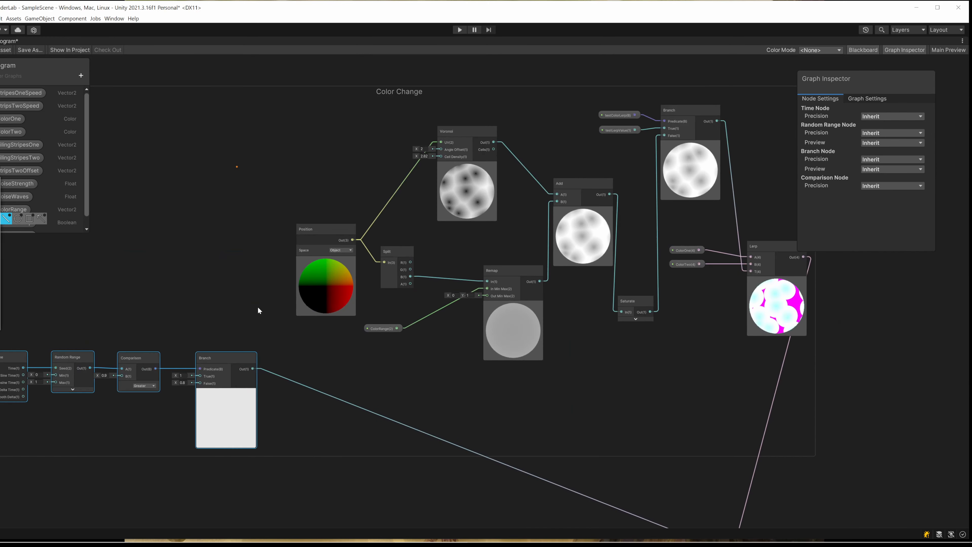
{"action": "middle_click_drag", "start_coordinate": [579, 521], "coordinate": [438, 320]}
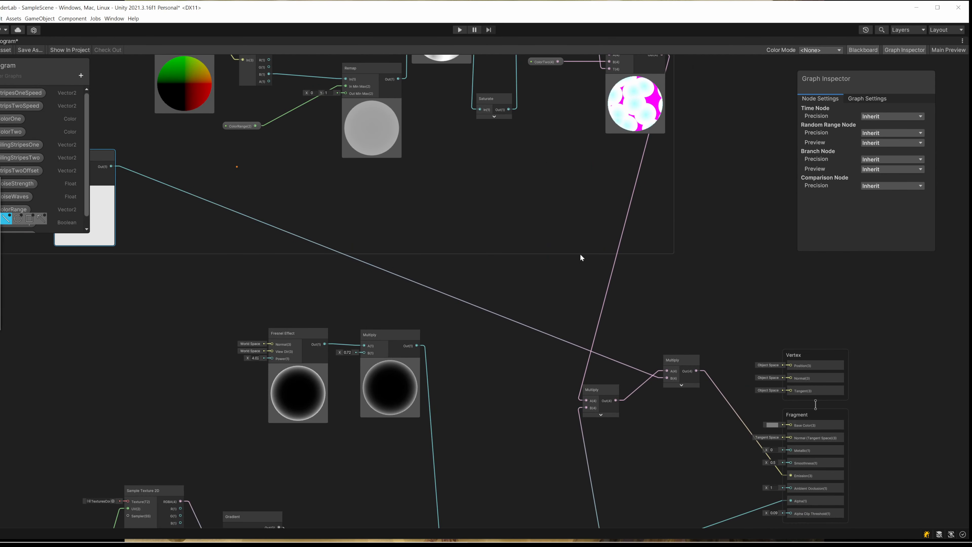
- Examine the start of the Color Change group, from Position and Split to Remap and its ColorRange input
{"action": "middle_click_drag", "start_coordinate": [534, 255], "coordinate": [572, 441]}
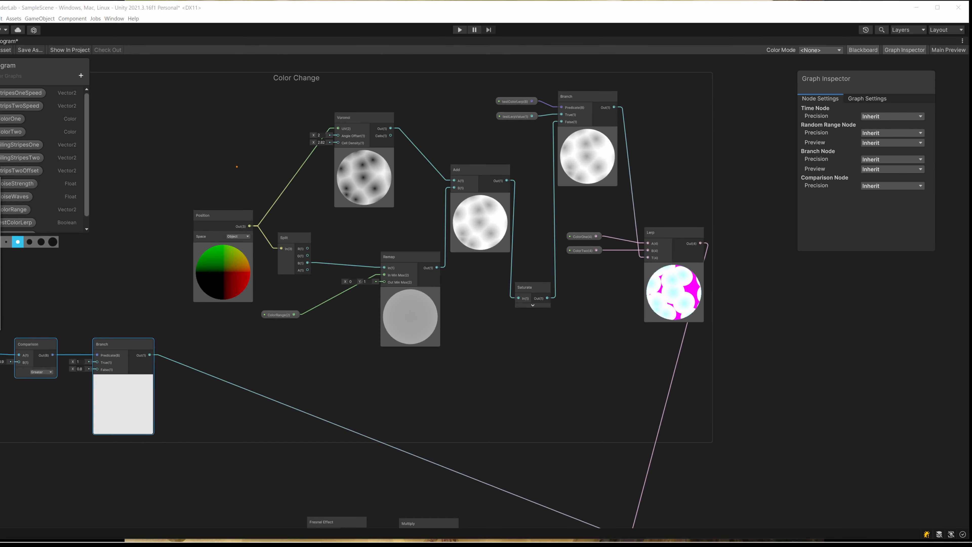
{"action": "middle_click_drag", "start_coordinate": [526, 306], "coordinate": [548, 357]}
{"action": "scroll", "coordinate": [248, 245], "scroll_direction": "up", "scroll_amount": 1}
{"action": "middle_click_drag", "start_coordinate": [253, 224], "coordinate": [130, 195]}
{"action": "left_click", "coordinate": [107, 252]}
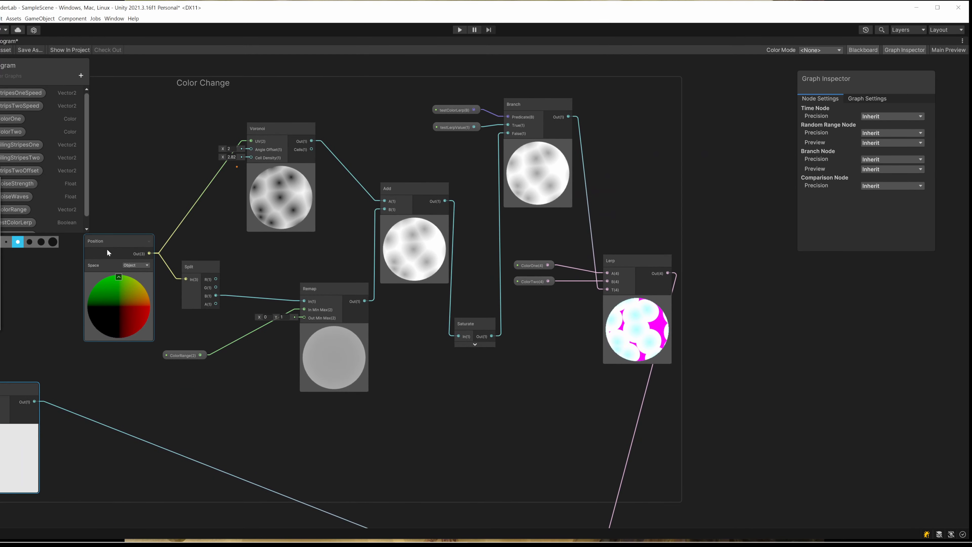
{"action": "scroll", "coordinate": [428, 271], "scroll_direction": "up", "scroll_amount": 1}
{"action": "left_click", "coordinate": [325, 288]}
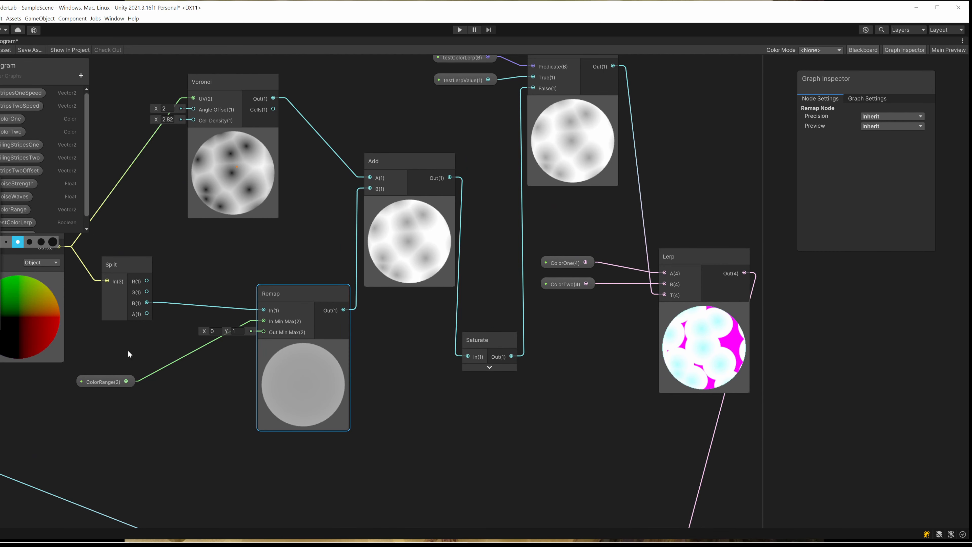
{"action": "left_click", "coordinate": [97, 380]}
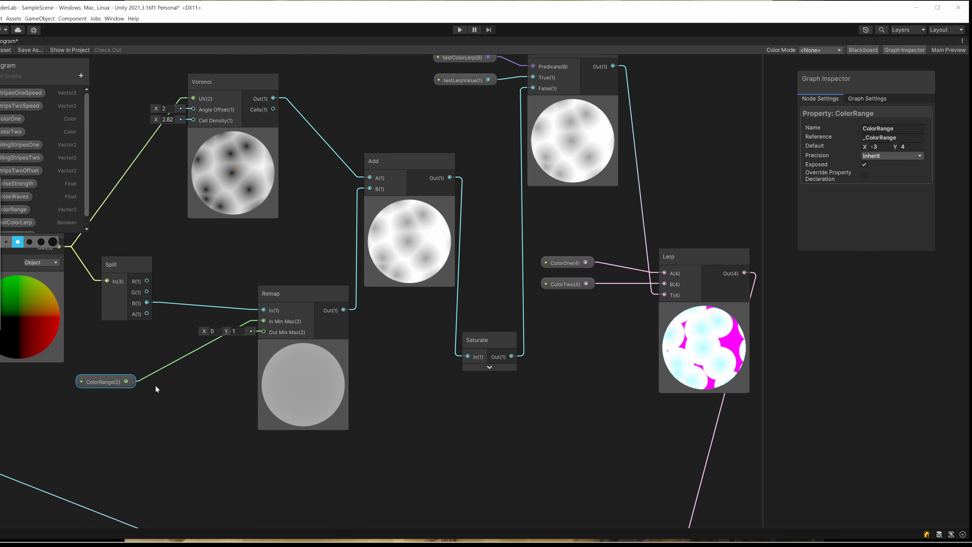
- Examine how the Position-driven Voronoi and the Remap outputs are combined in the Add node
{"action": "left_click", "coordinate": [293, 295]}
{"action": "middle_click_drag", "start_coordinate": [227, 318], "coordinate": [306, 395]}
{"action": "left_click", "coordinate": [306, 158]}
{"action": "middle_click_drag", "start_coordinate": [440, 214], "coordinate": [361, 190]}
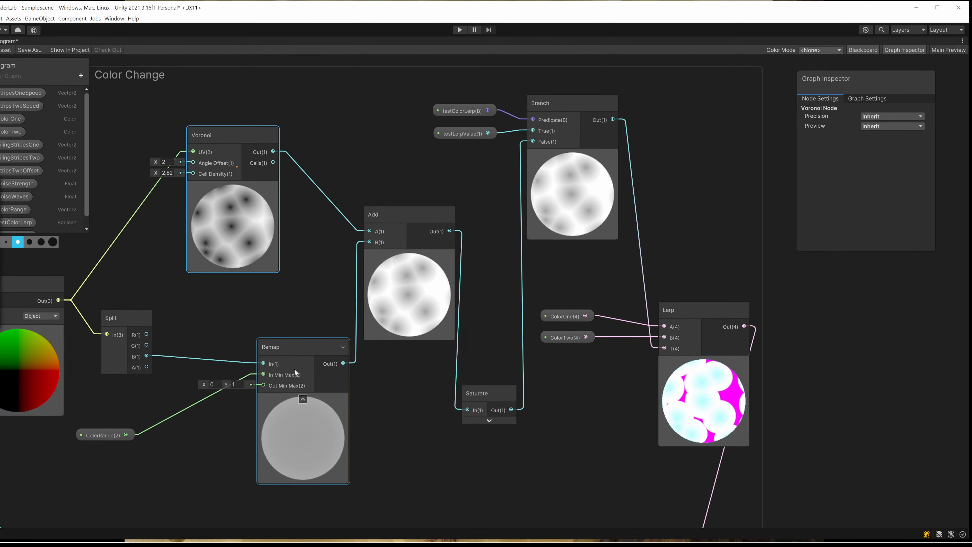
{"action": "left_click", "coordinate": [401, 216]}
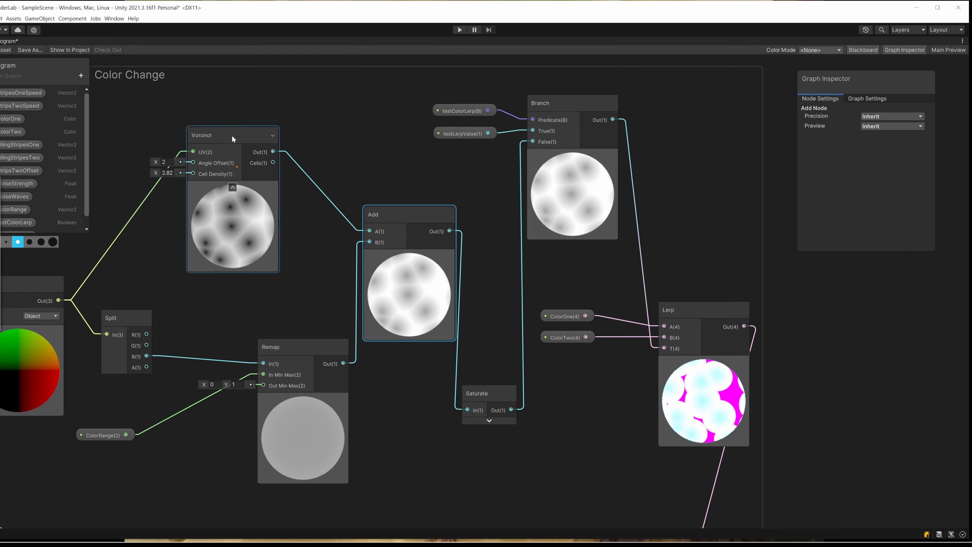
{"action": "middle_click_drag", "start_coordinate": [238, 235], "coordinate": [278, 246]}
{"action": "left_click", "coordinate": [81, 293]}
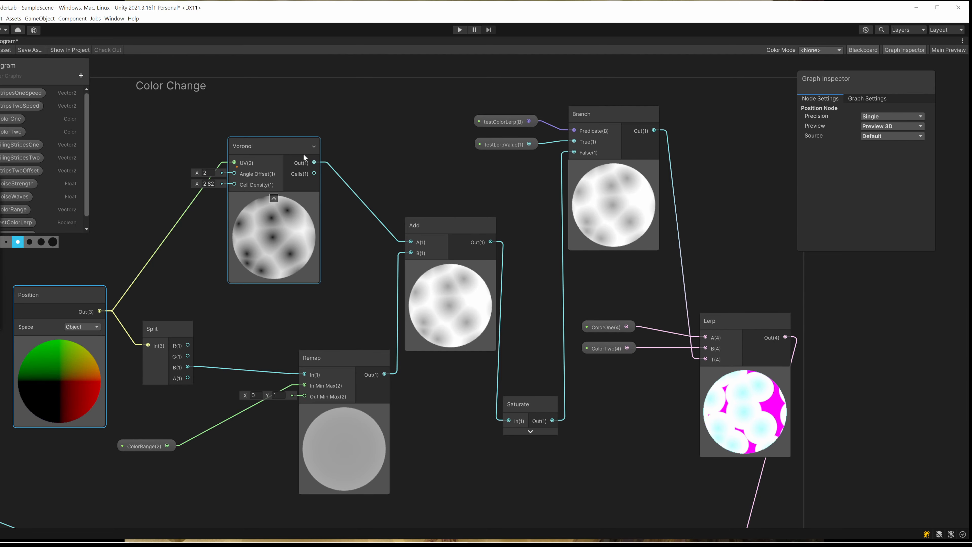
{"action": "left_click", "coordinate": [450, 226]}
{"action": "left_click", "coordinate": [335, 409]}
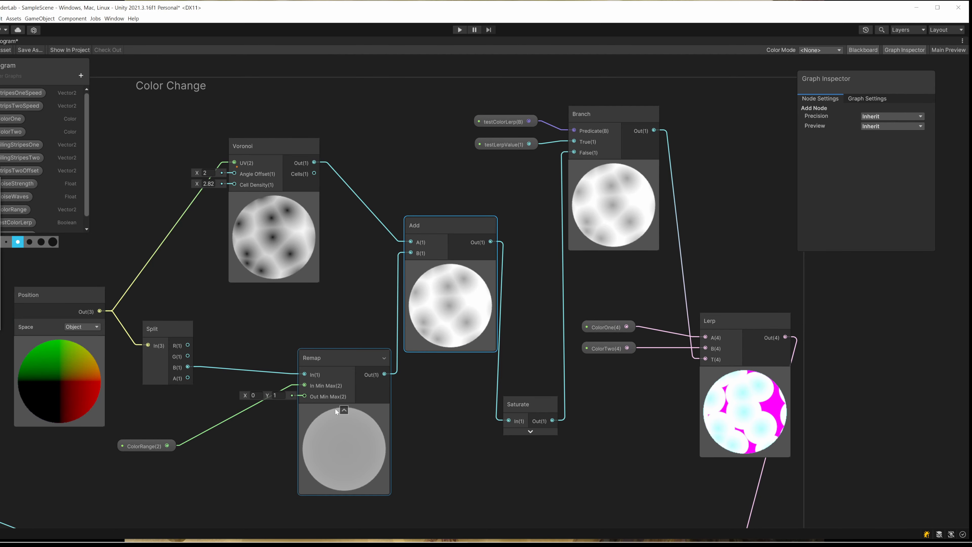
{"action": "middle_click_drag", "start_coordinate": [334, 409], "coordinate": [233, 347]}
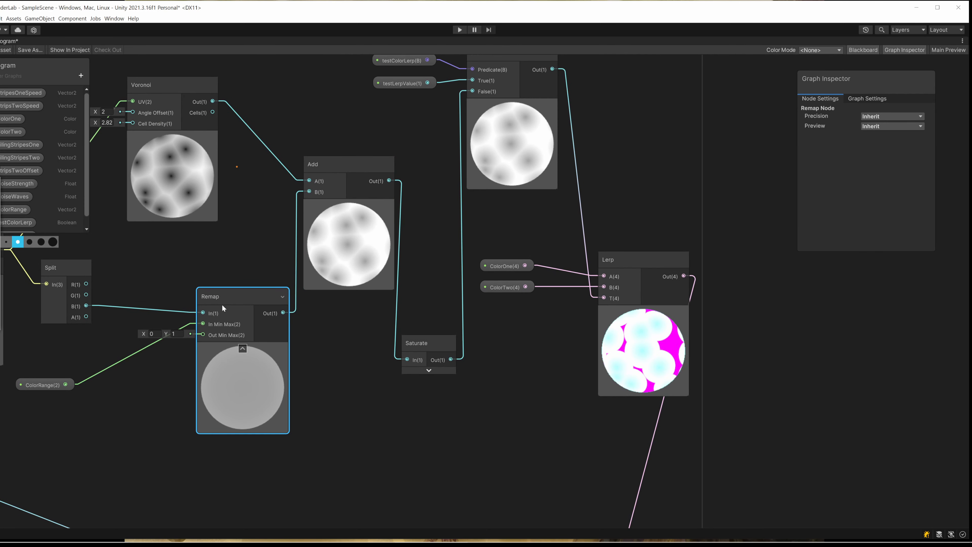
{"action": "middle_click_drag", "start_coordinate": [337, 169], "coordinate": [323, 190]}
- Try a lower default X value for the ColorRange property and compare the Remap and Lerp previews
{"action": "left_click", "coordinate": [42, 405]}
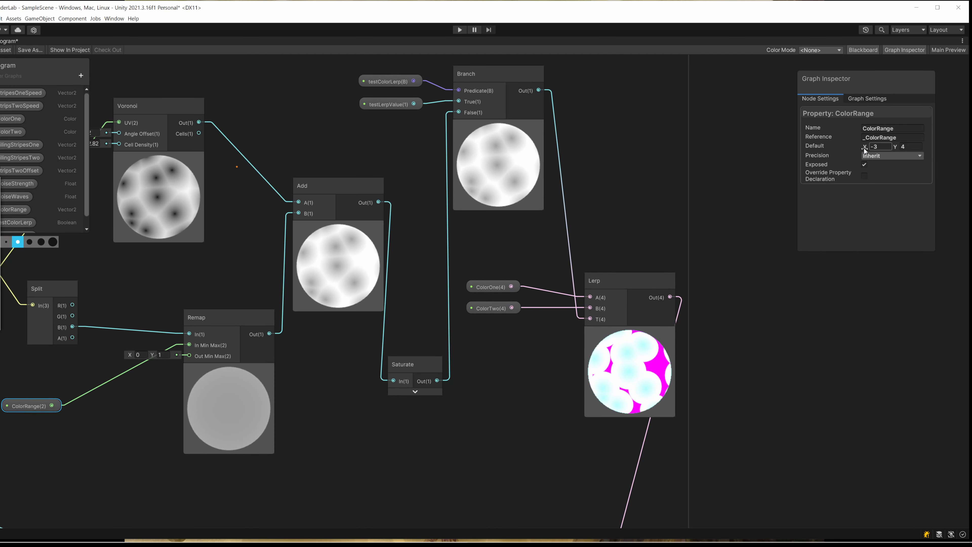
{"action": "left_click_drag", "start_coordinate": [865, 148], "coordinate": [746, 150]}
{"action": "left_click", "coordinate": [283, 346]}
{"action": "middle_click_drag", "start_coordinate": [284, 347], "coordinate": [249, 388]}
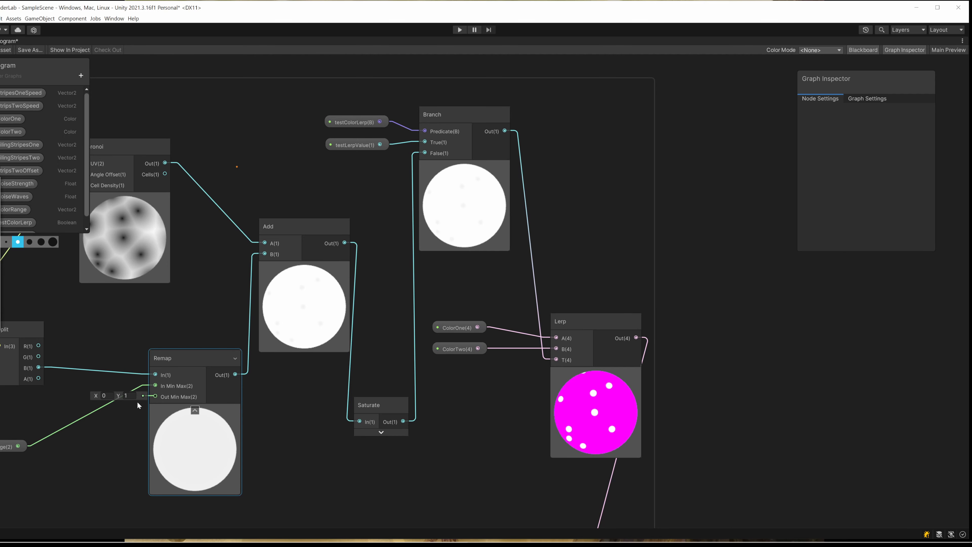
{"action": "middle_click_drag", "start_coordinate": [42, 420], "coordinate": [91, 396]}
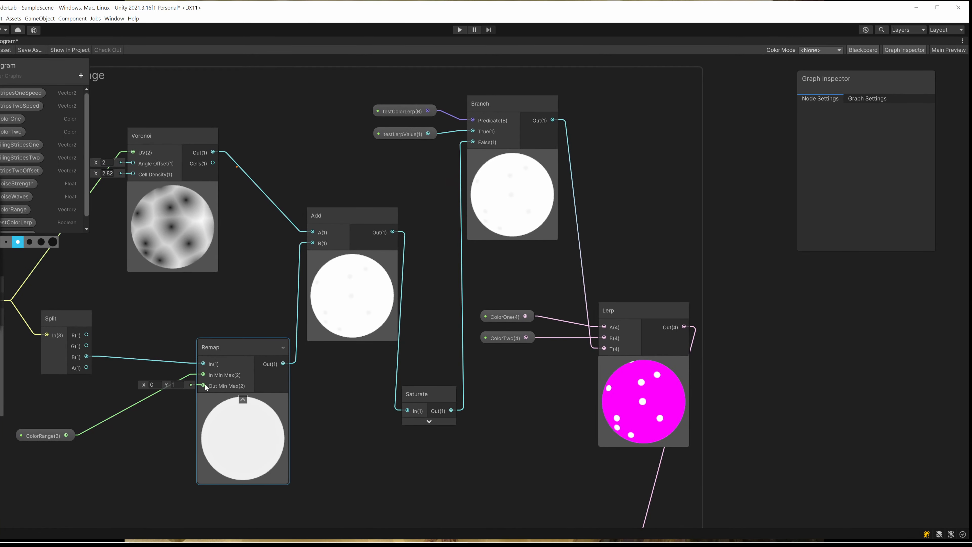
- Set the default X value of the ColorRange property to -1 and check the Remap node
{"action": "left_click", "coordinate": [43, 435]}
{"action": "left_click_drag", "start_coordinate": [865, 148], "coordinate": [949, 149]}
{"action": "scroll", "coordinate": [151, 394], "scroll_direction": "up", "scroll_amount": 1}
{"action": "left_click", "coordinate": [229, 348]}
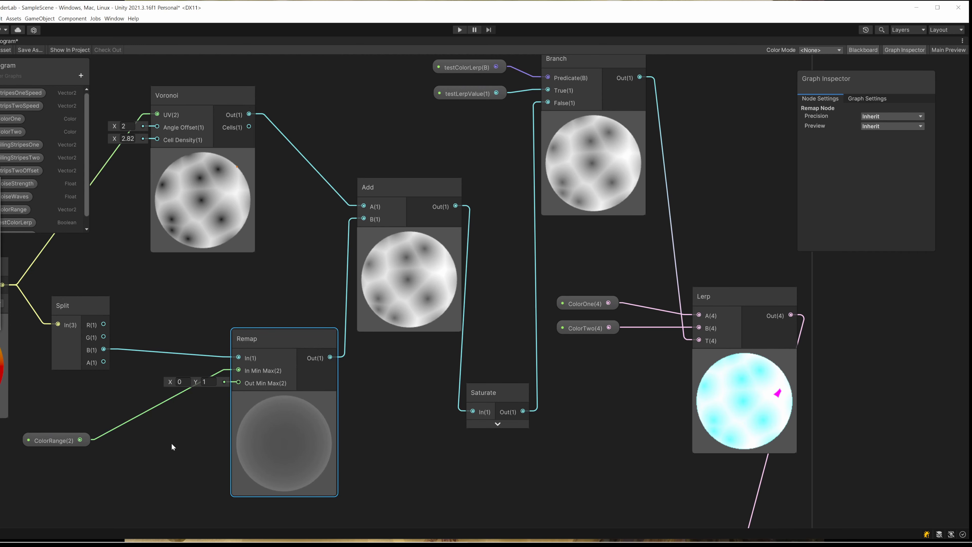
{"action": "left_click", "coordinate": [72, 443]}
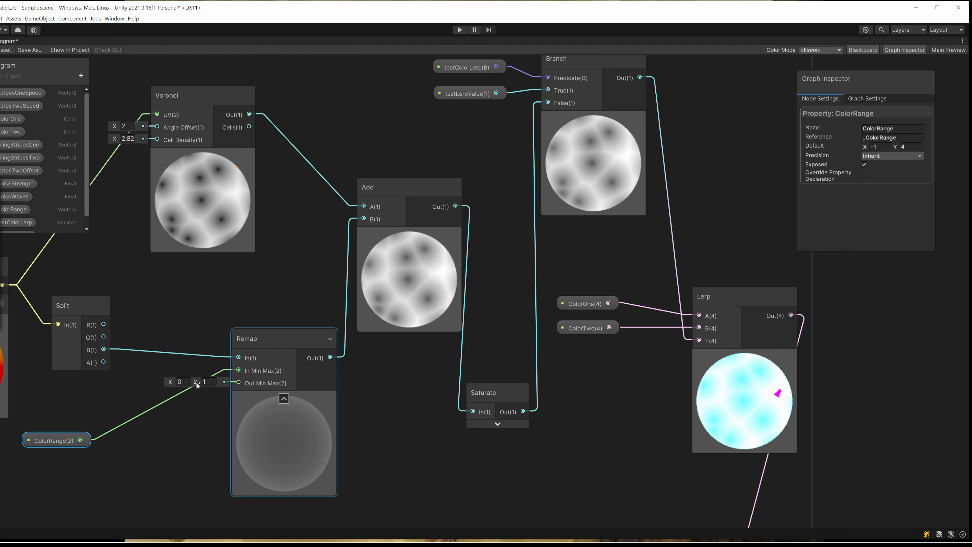
- Examine the flow from ColorRange and Remap through Add, Saturate and Branch into the Lerp between ColorOne and ColorTwo
{"action": "scroll", "coordinate": [341, 429], "scroll_direction": "down", "scroll_amount": 2}
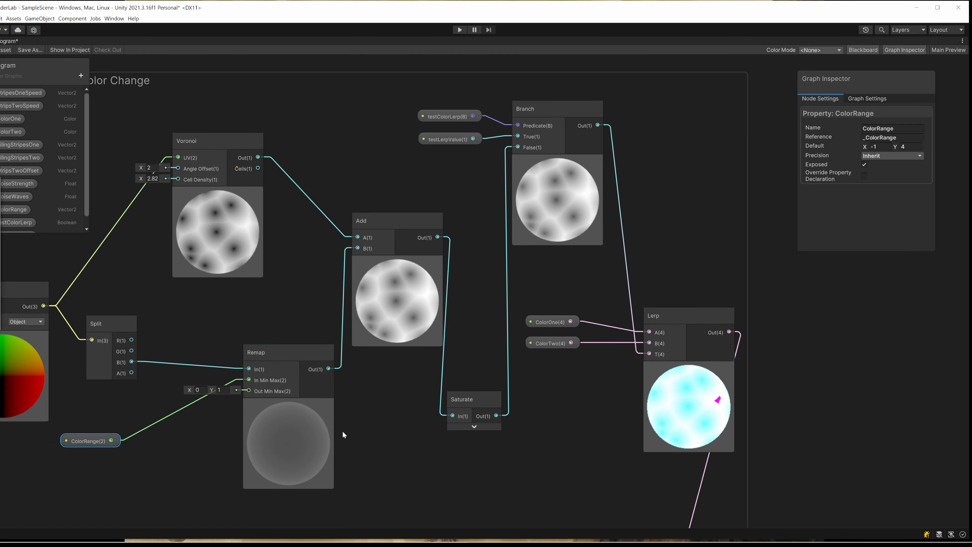
{"action": "middle_click_drag", "start_coordinate": [341, 429], "coordinate": [237, 398]}
{"action": "left_click", "coordinate": [207, 338]}
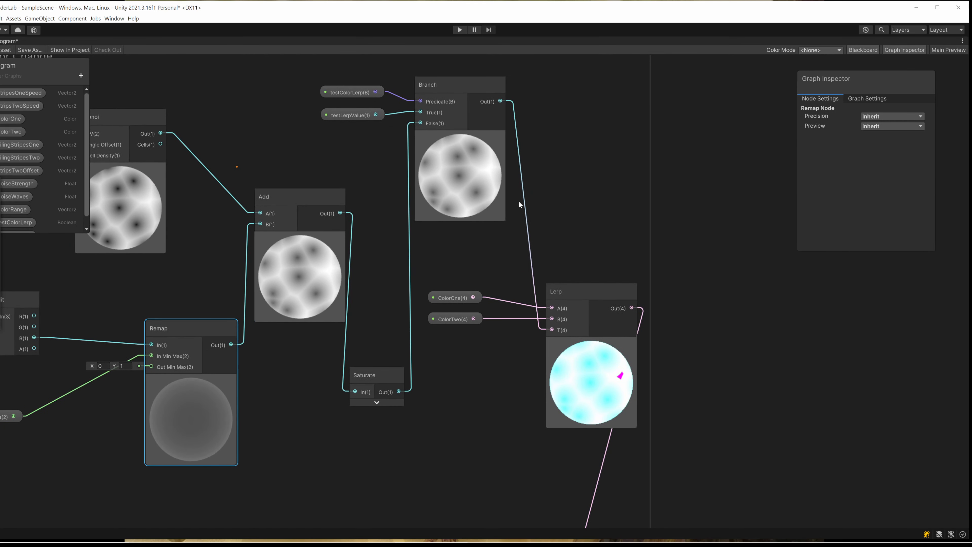
{"action": "left_click", "coordinate": [462, 85]}
{"action": "left_click", "coordinate": [575, 285]}
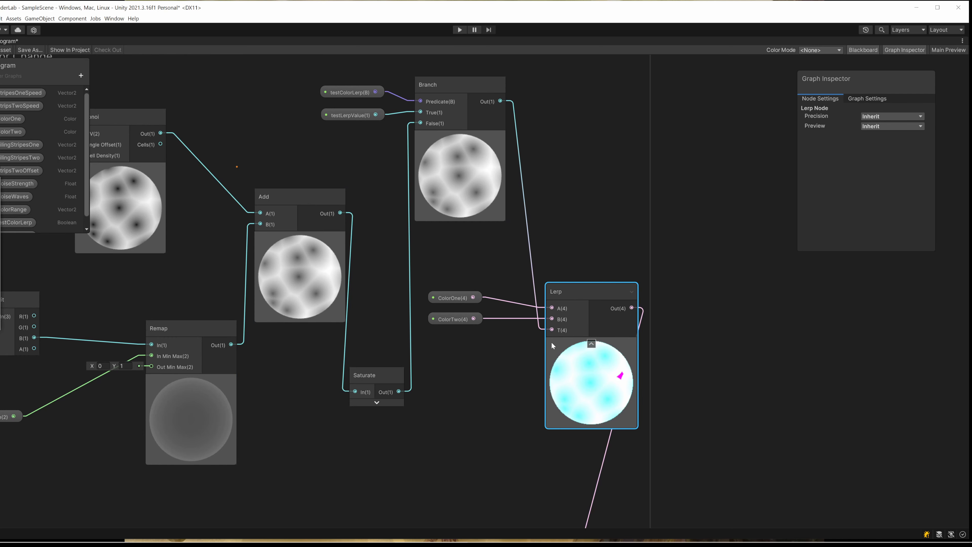
{"action": "middle_click_drag", "start_coordinate": [420, 235], "coordinate": [415, 241]}
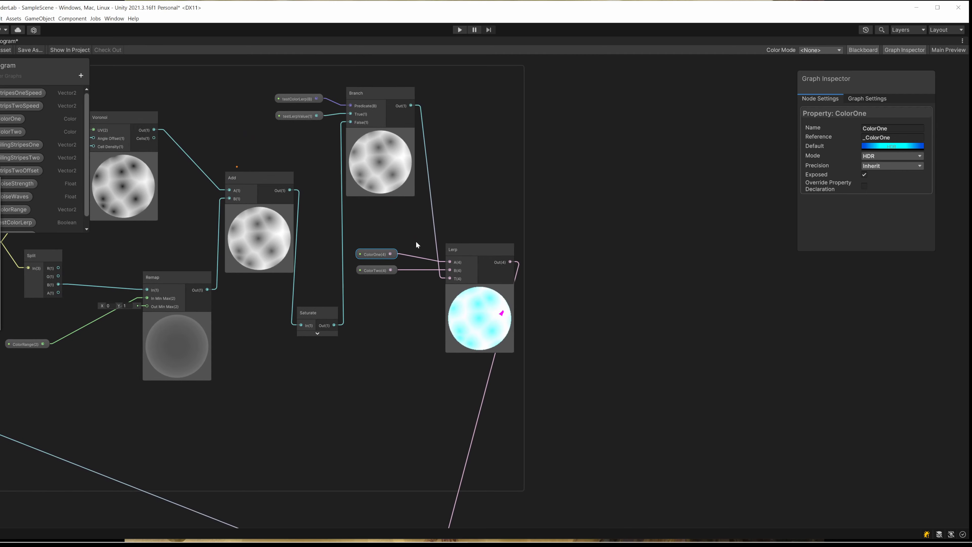
{"action": "left_click", "coordinate": [469, 251]}
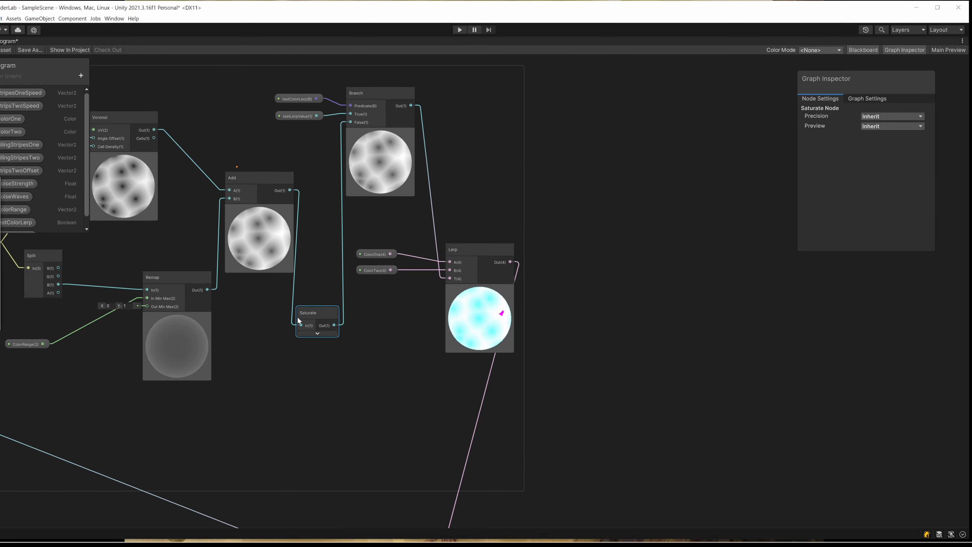
{"action": "middle_click_drag", "start_coordinate": [224, 313], "coordinate": [302, 286]}
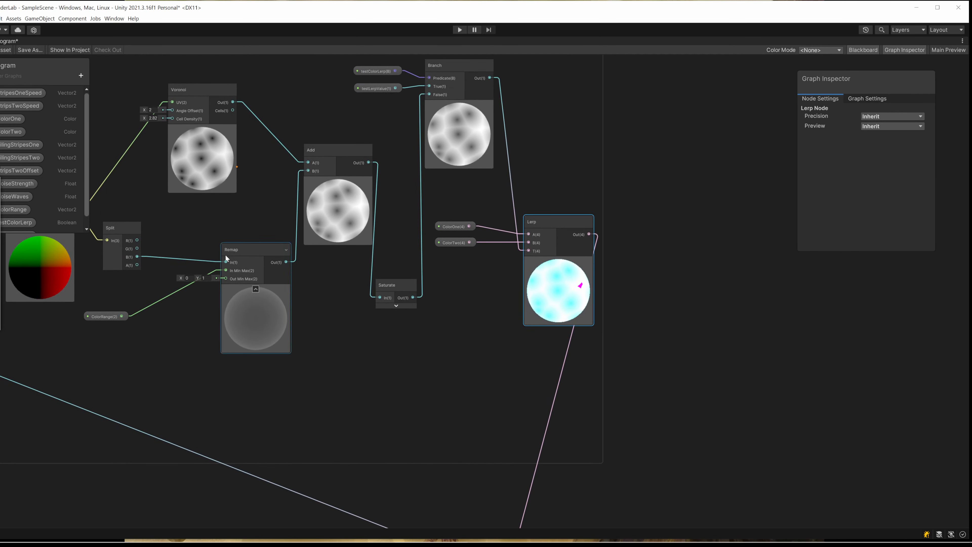
{"action": "left_click", "coordinate": [96, 316]}
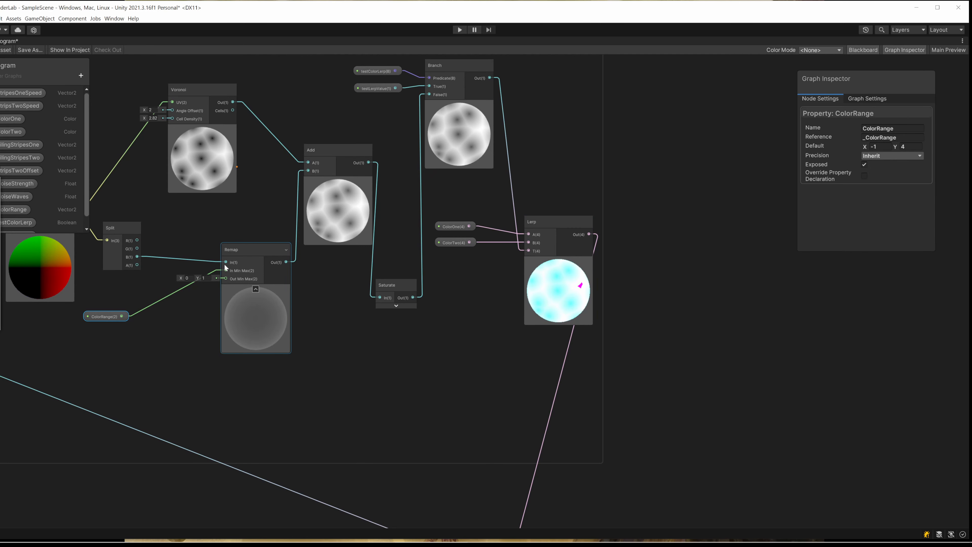
{"action": "left_click", "coordinate": [346, 153]}
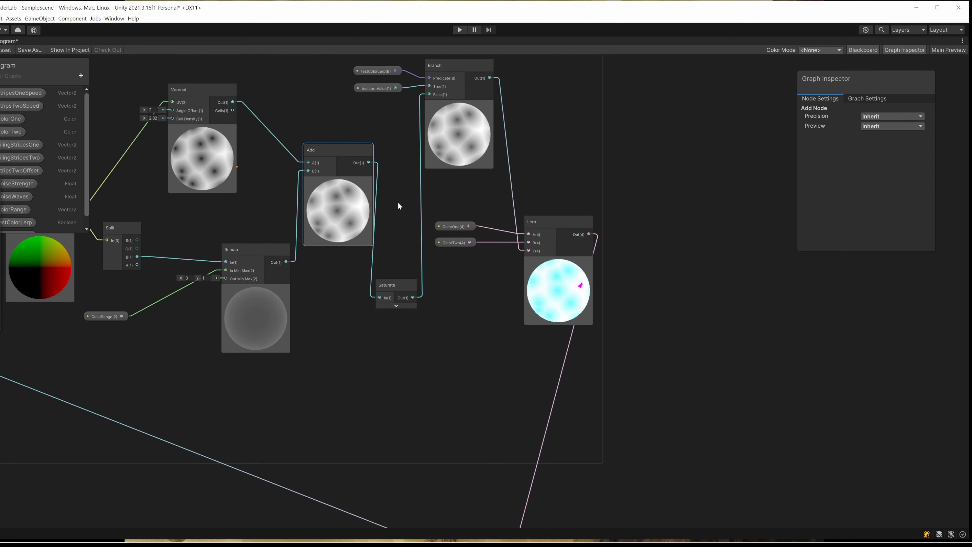
{"action": "left_click", "coordinate": [394, 284]}
{"action": "scroll", "coordinate": [436, 285], "scroll_direction": "down", "scroll_amount": 1}
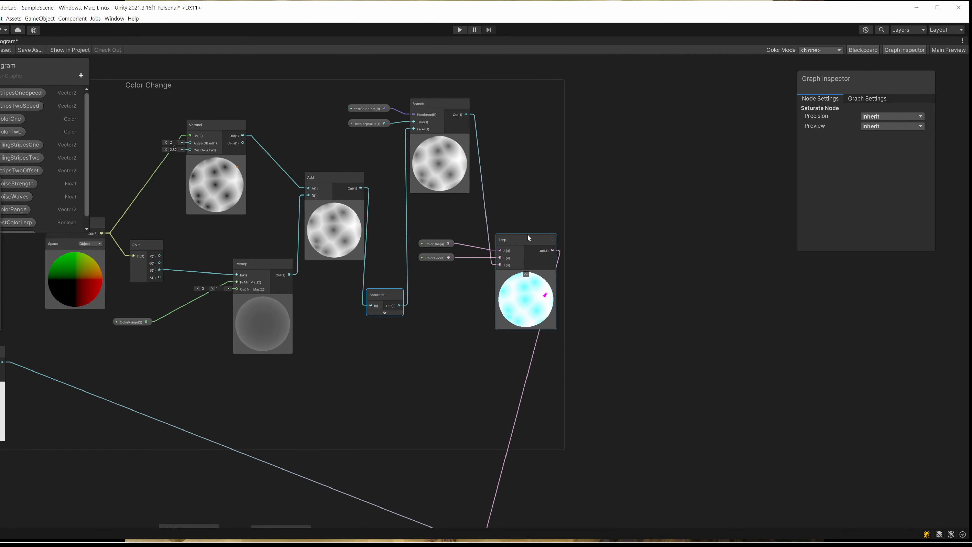
{"action": "left_click", "coordinate": [523, 240]}
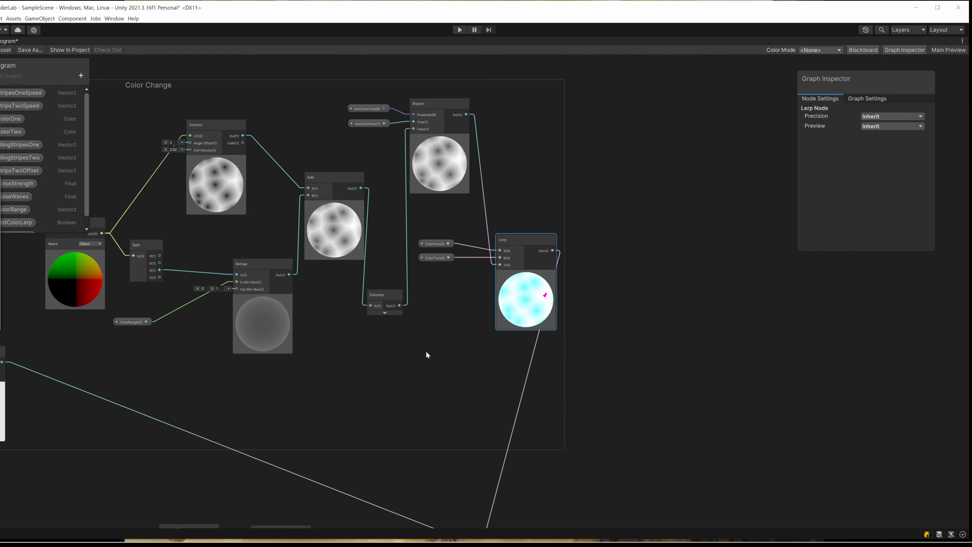